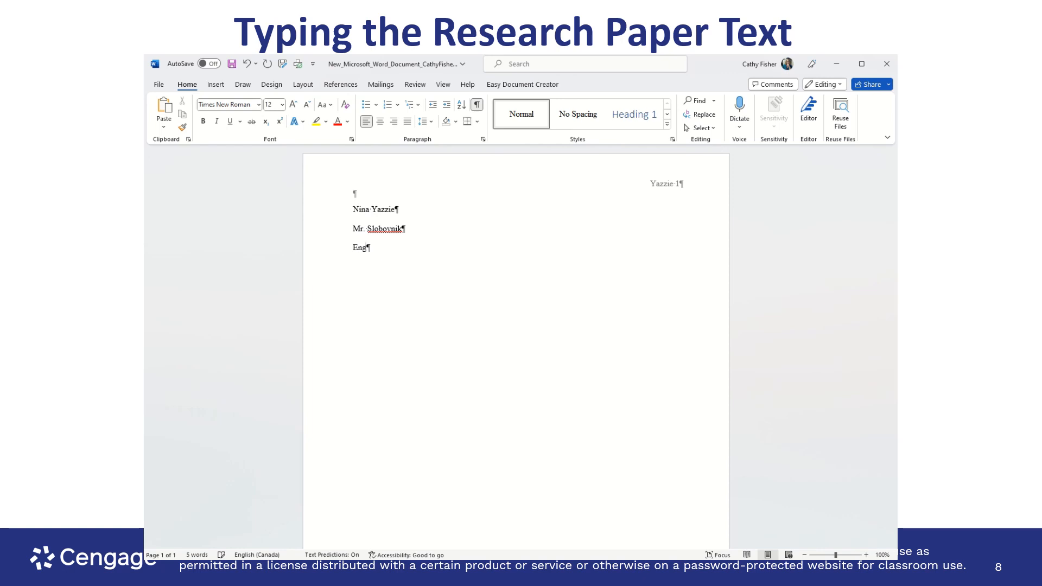
Step: Complete the paper's heading with the course line "English 101" and the date line "October 6, 2021", ending on a new line
type("01")
key("Return")
type("Ocoto")
key("BackSpace")
key("BackSpace")
key("BackSpace")
type("to")
key("Return")
type("6")
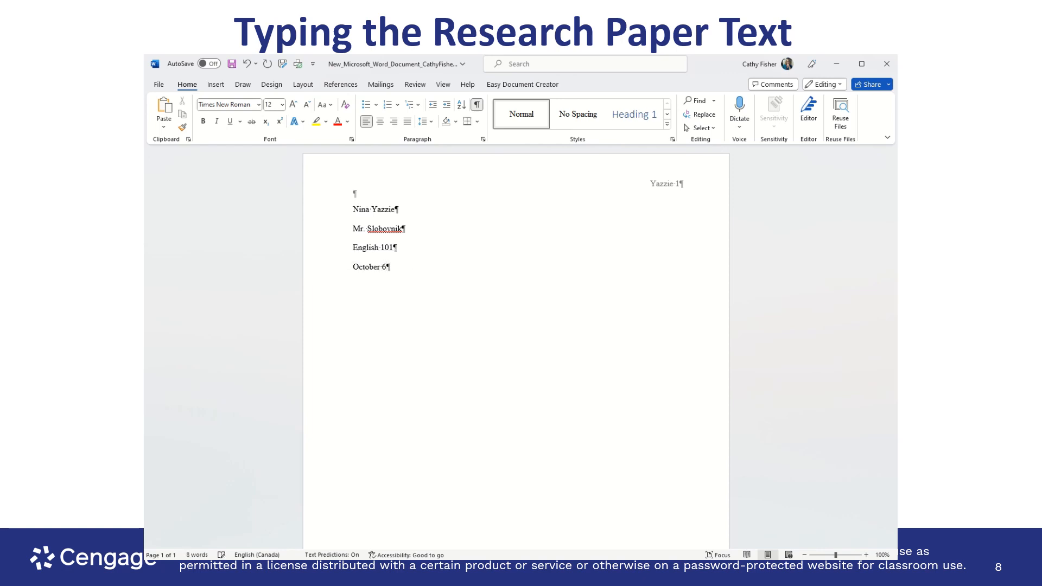
type(", 2021")
key("Return")
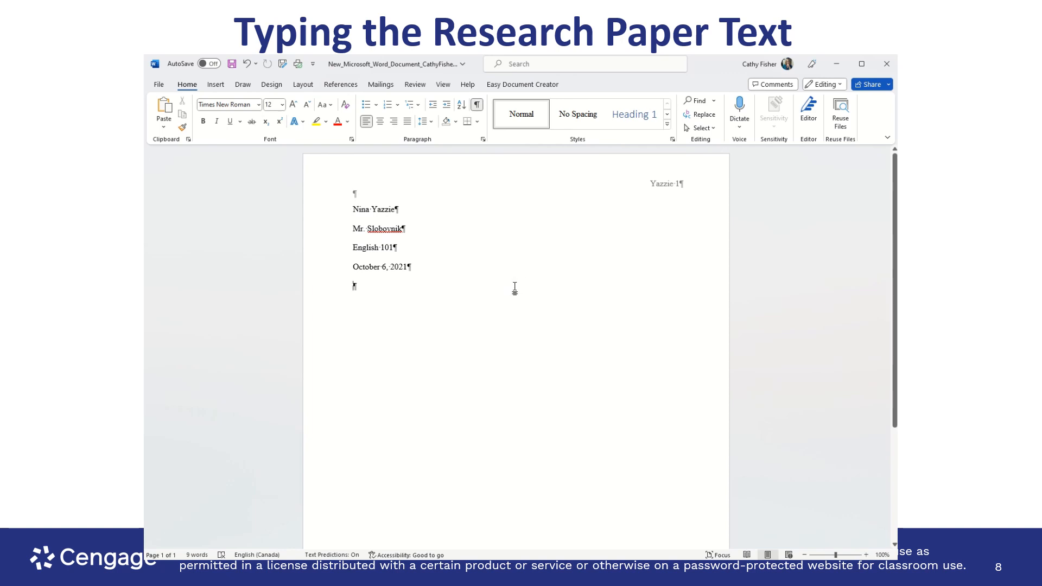
Step: Add the centered title "Health Concerns of Using Technology" below the date, correcting any misspelling with the suggested spelling
key("ctrl+e")
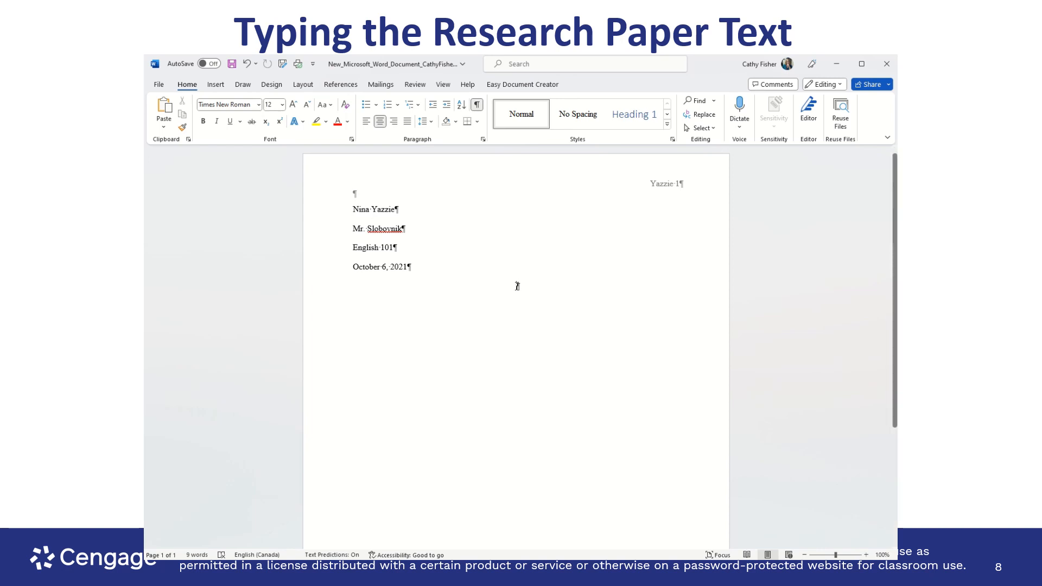
type("Heal")
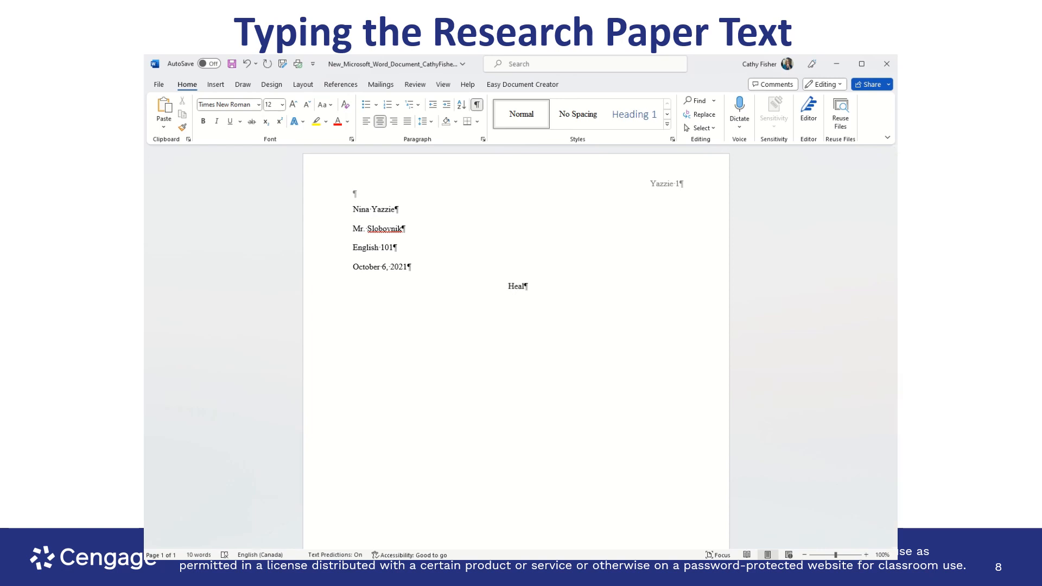
type("th Concers of U")
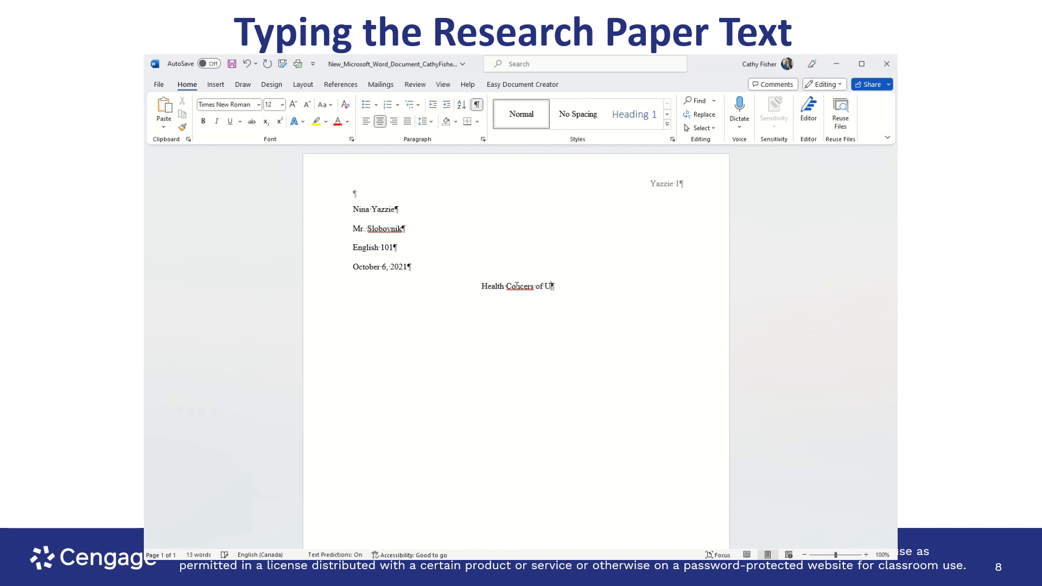
type("sing Techno")
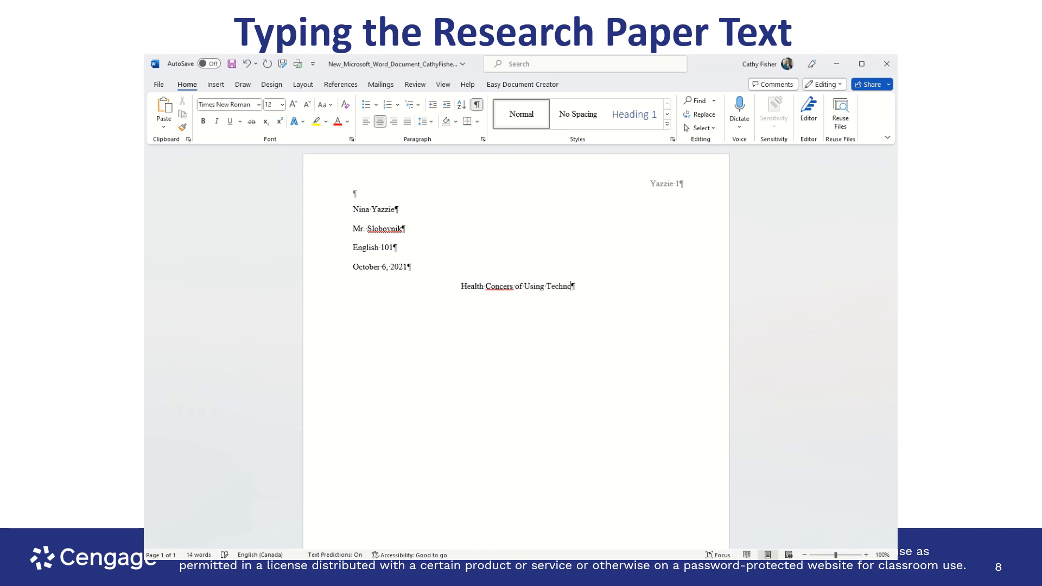
type("logy")
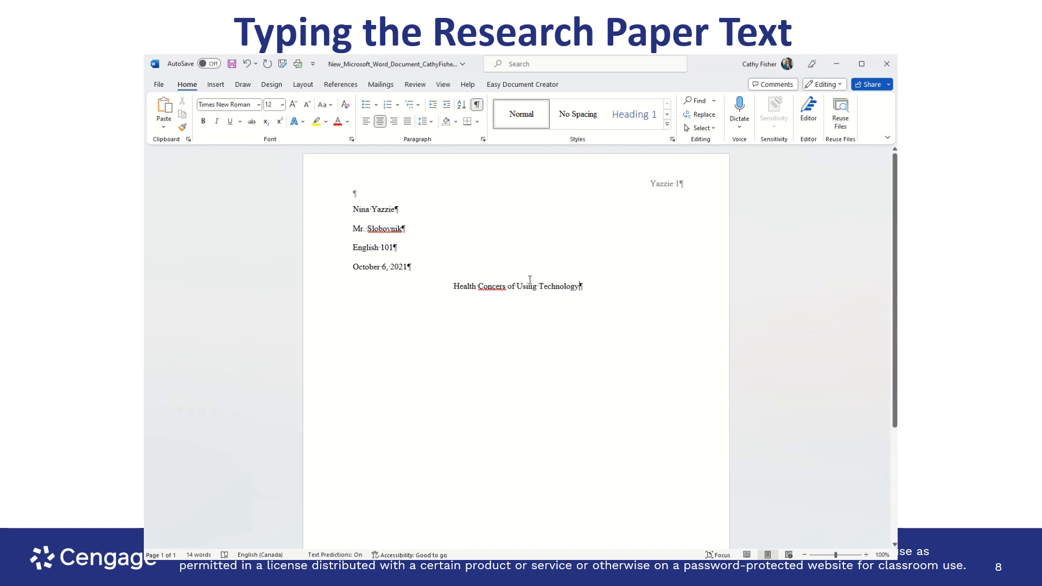
left_click(491, 289)
right_click(492, 284)
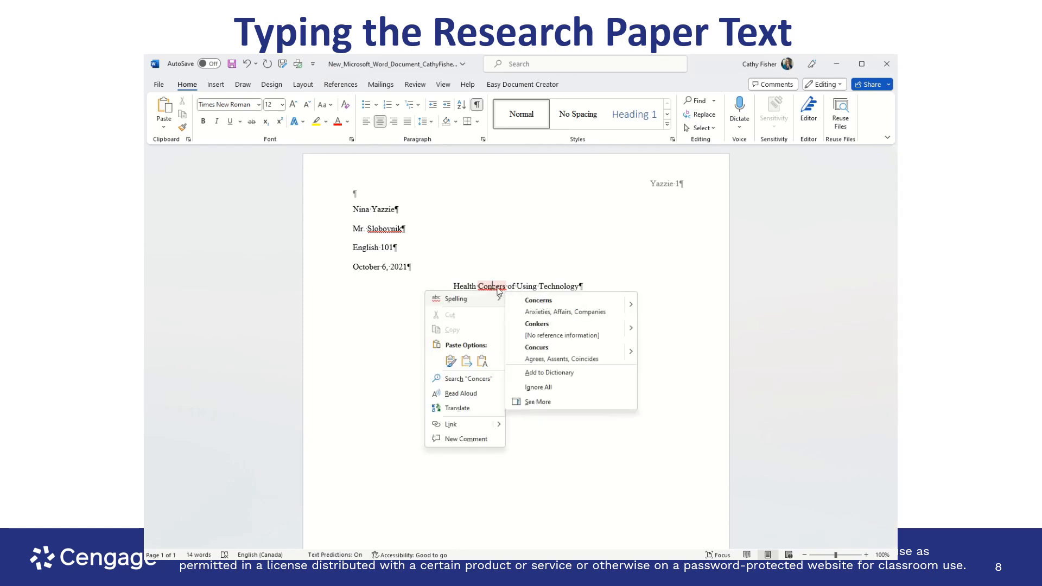
left_click(575, 305)
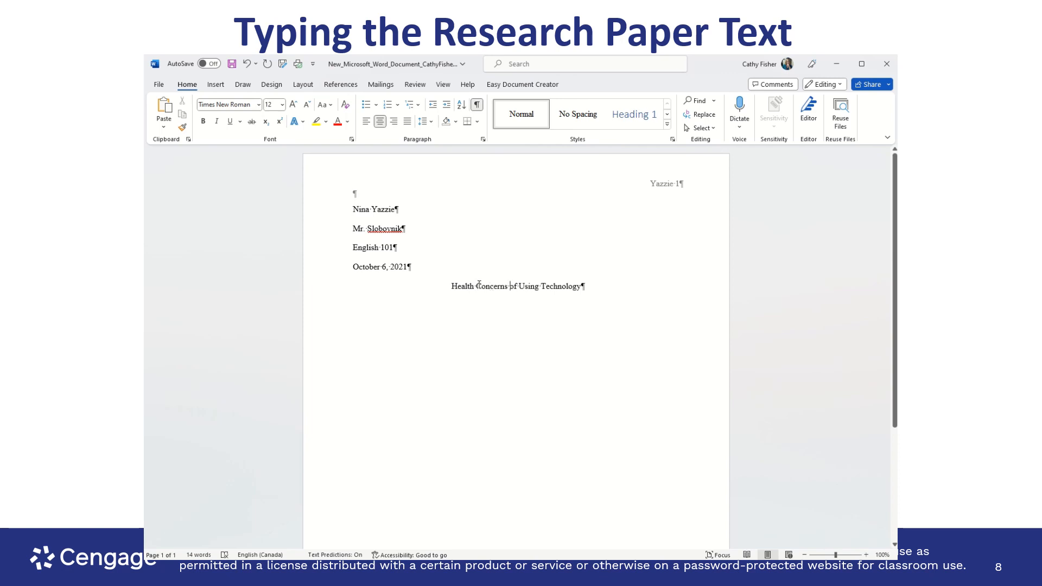
Step: Start a new left-aligned paragraph below the title
left_click(583, 286)
key("Return")
left_click(368, 123)
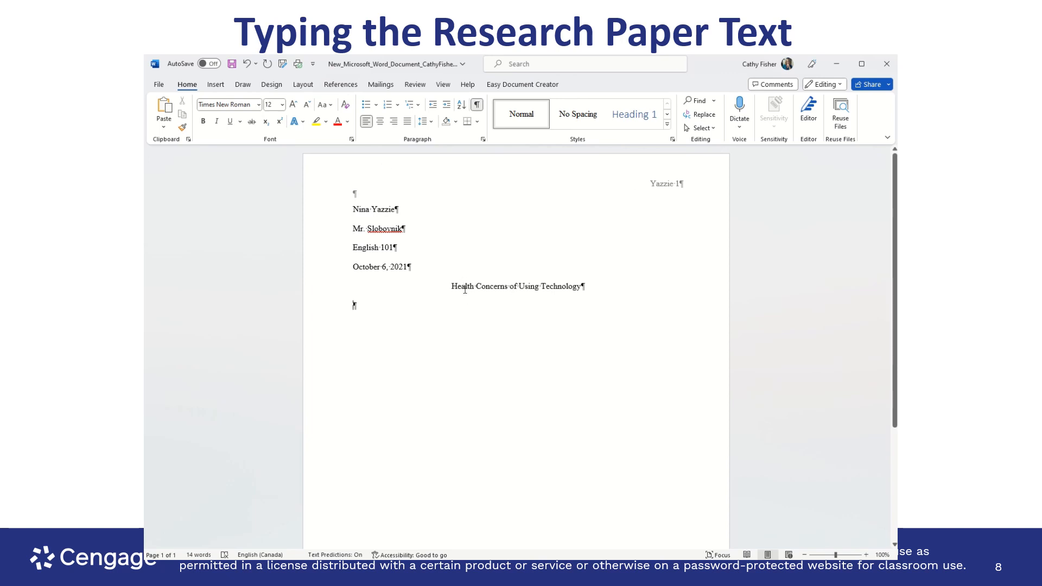
Step: Show the ruler and set the new paragraph's first-line indent to 0.5 inch
left_click(444, 85)
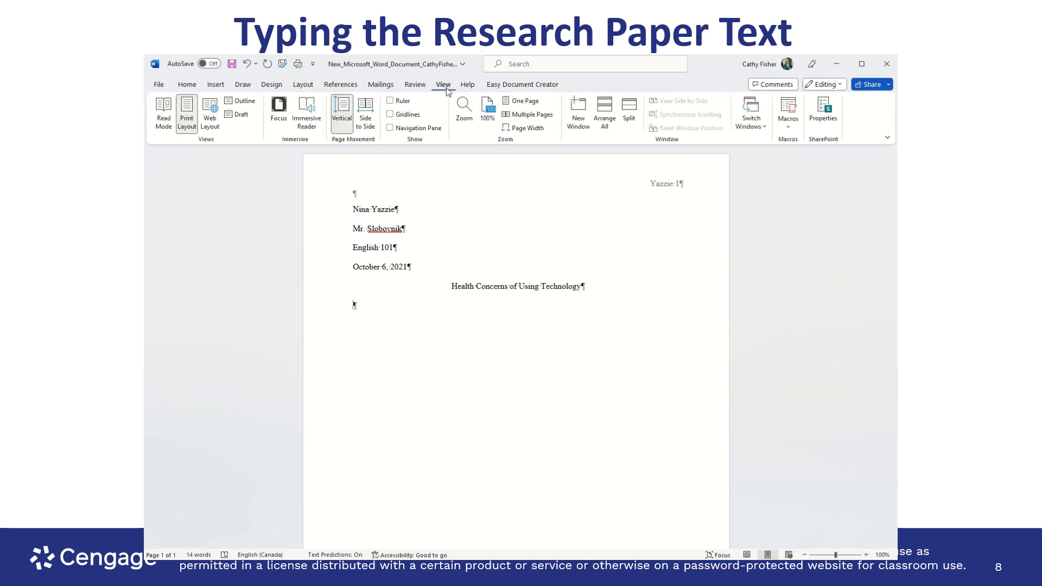
left_click(391, 102)
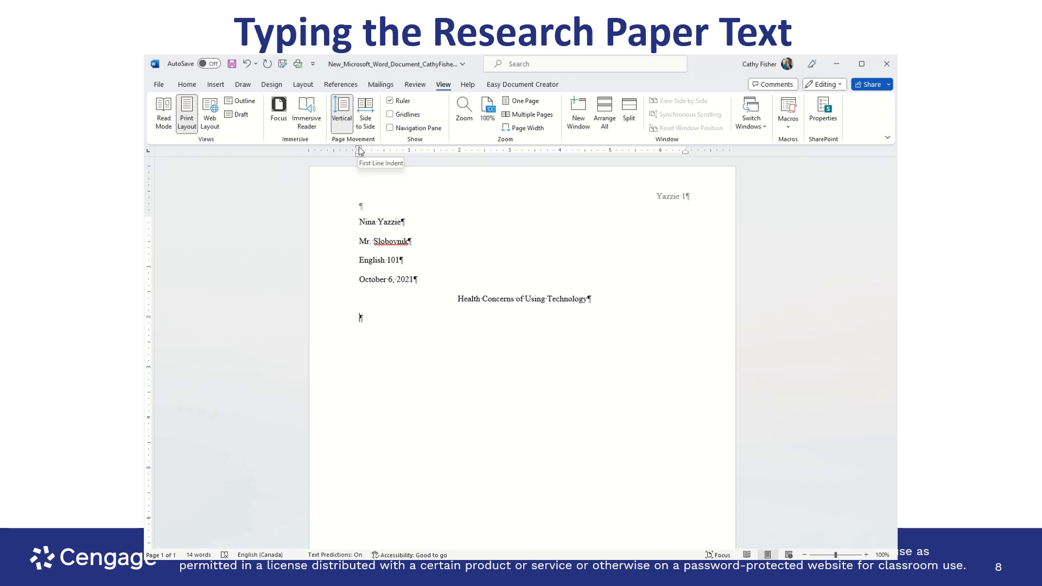
left_click_drag(360, 151, 384, 149)
Step: Check which measurement units are available in the advanced display options, keeping Inches
left_click(158, 85)
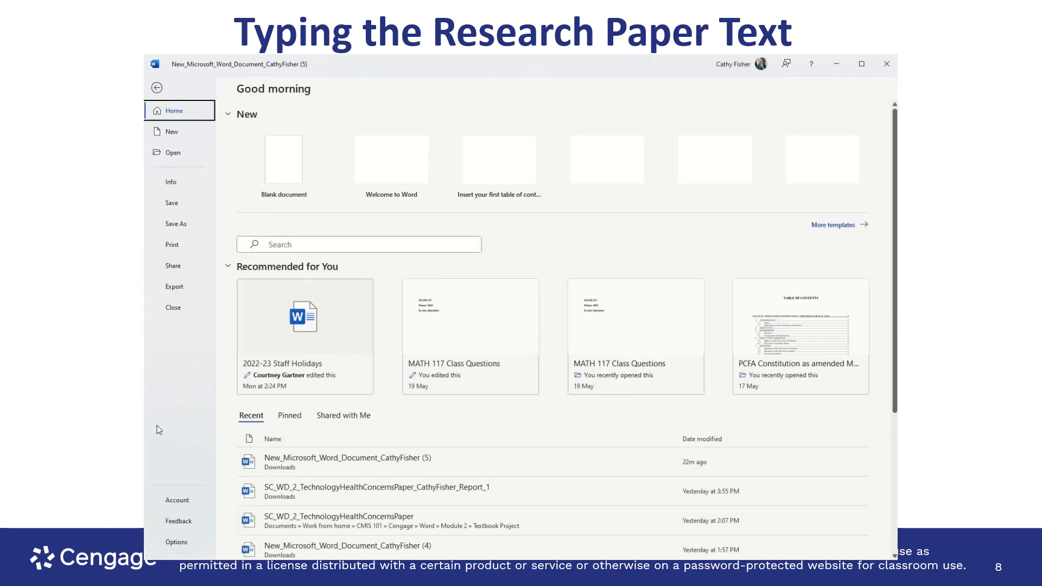
left_click(176, 541)
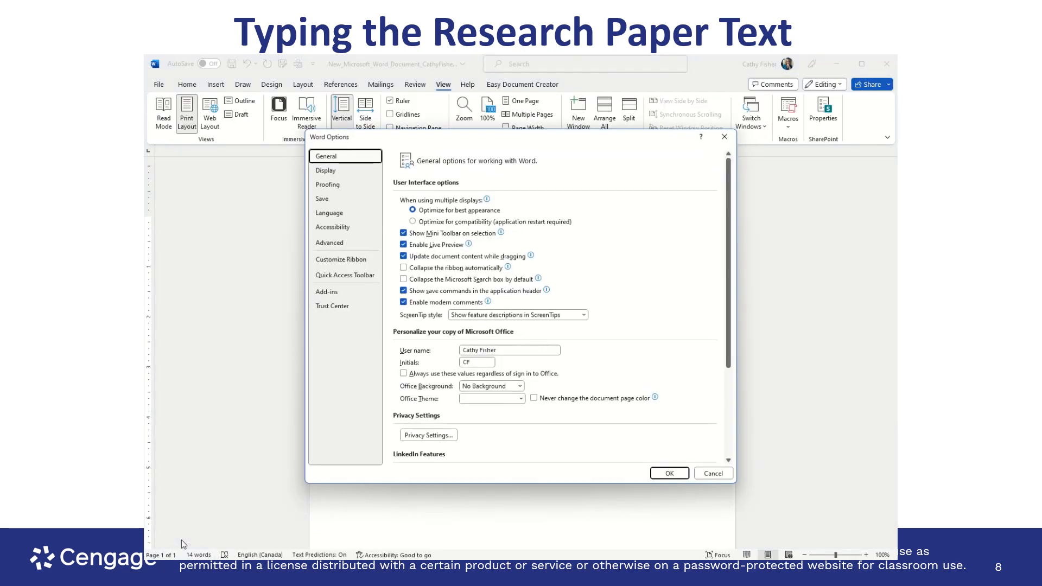
left_click(336, 244)
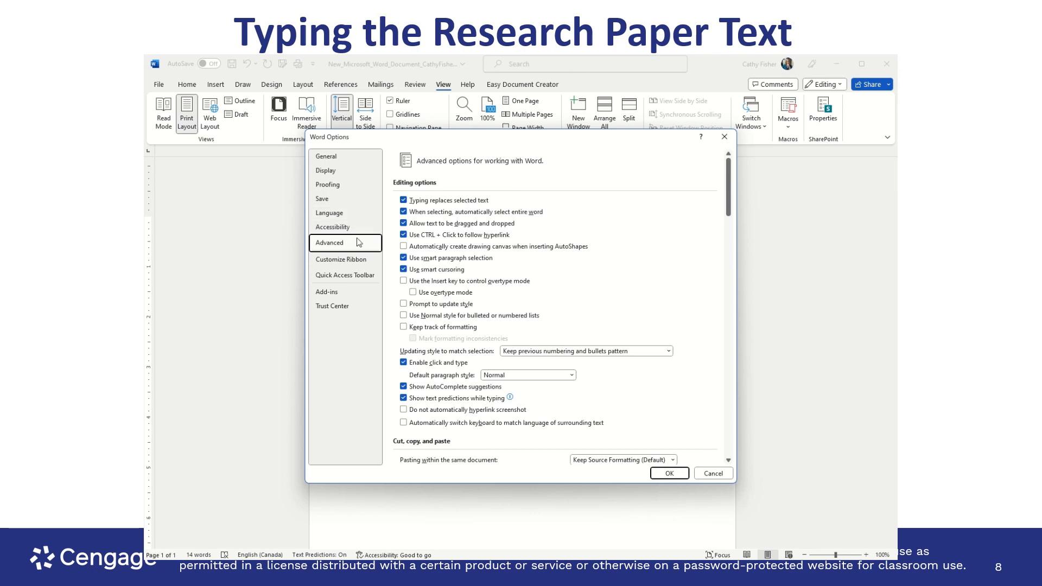
scroll(560, 264, "down", 5)
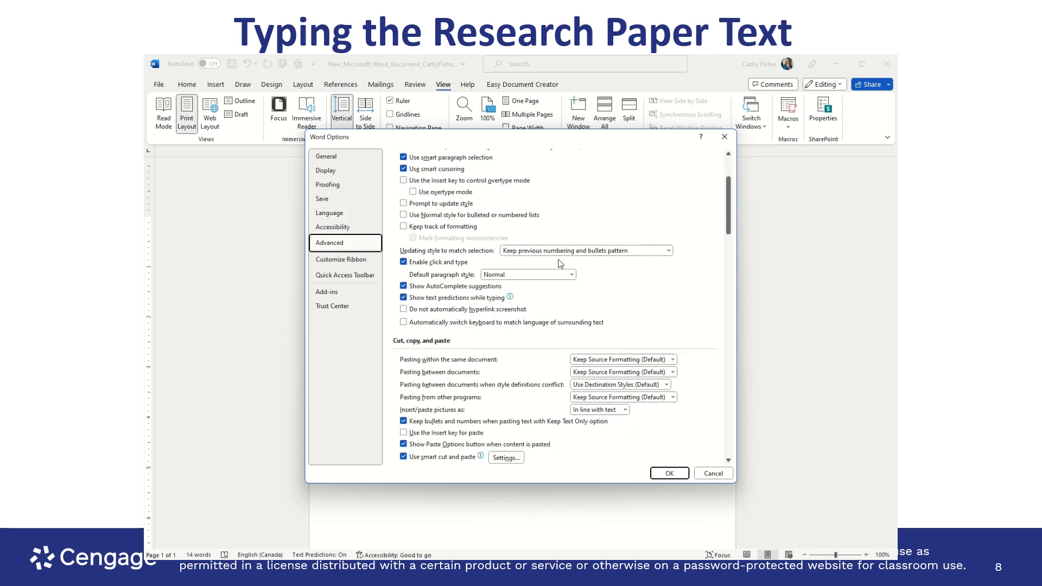
scroll(561, 264, "down", 10)
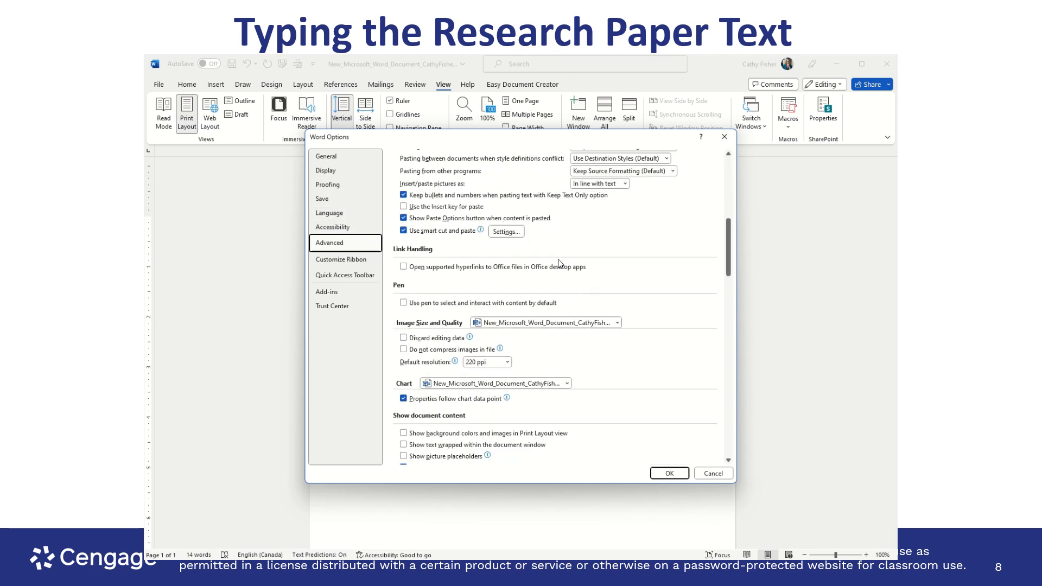
scroll(561, 264, "down", 8)
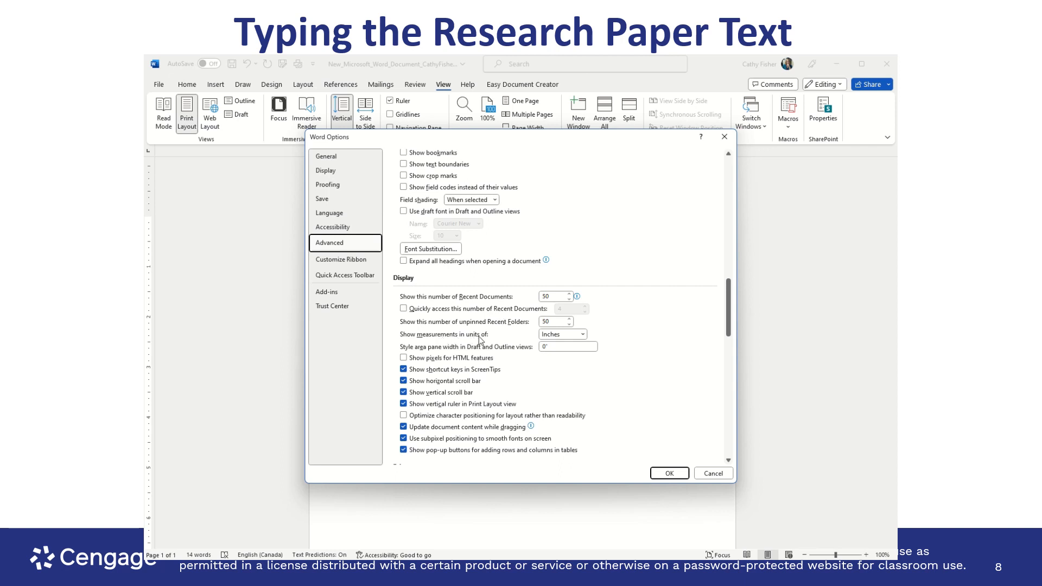
left_click(561, 336)
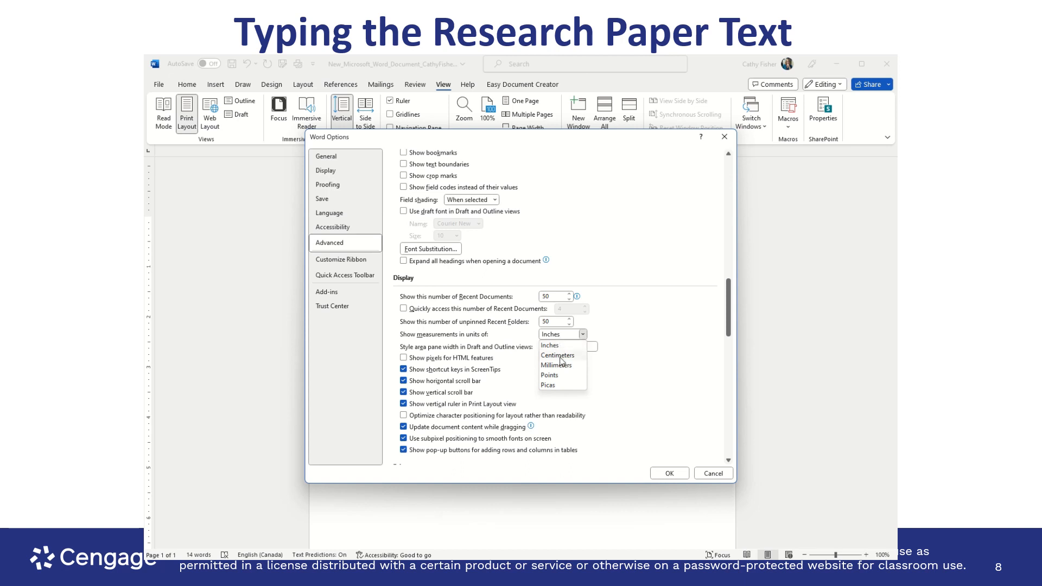
left_click(564, 335)
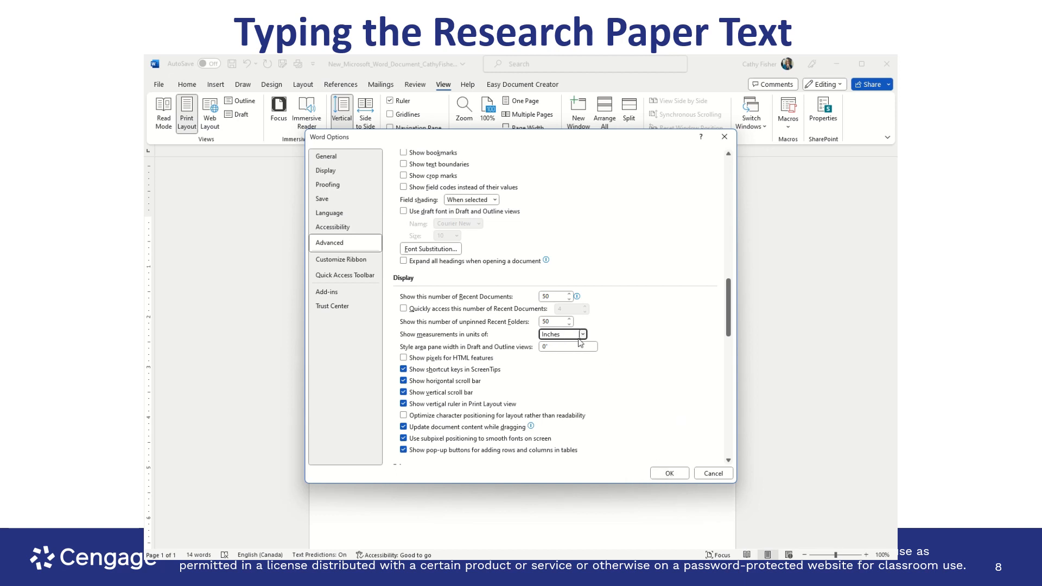
left_click(669, 474)
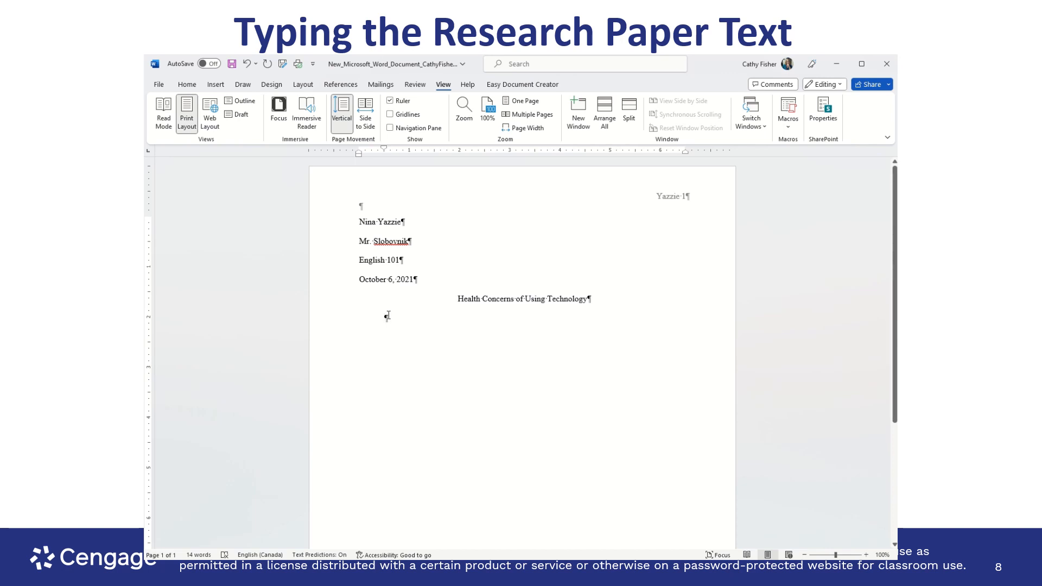
Step: Begin the indented first body paragraph with the words "The widespread"
type("Th")
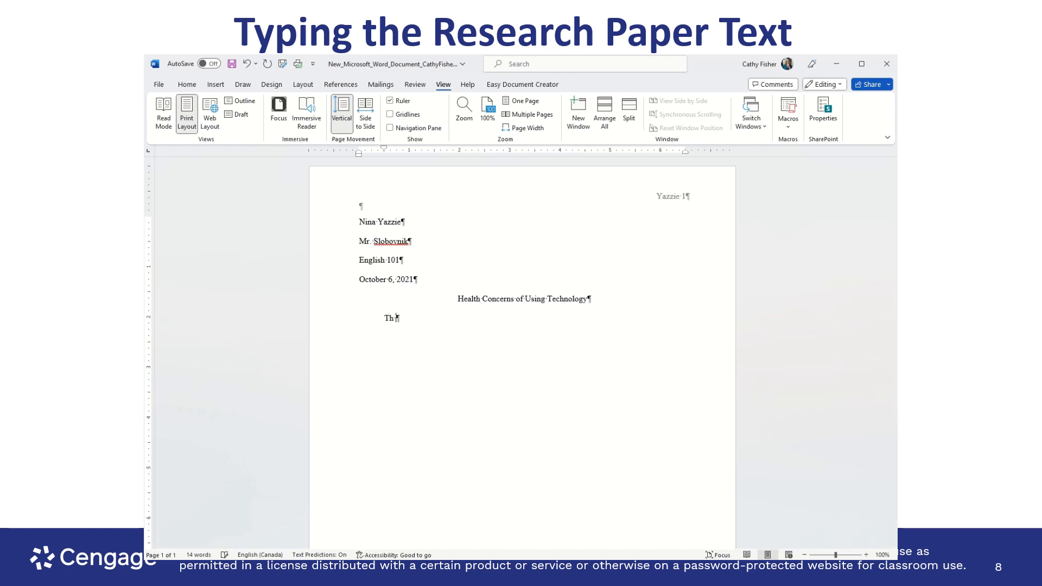
type("e widespread")
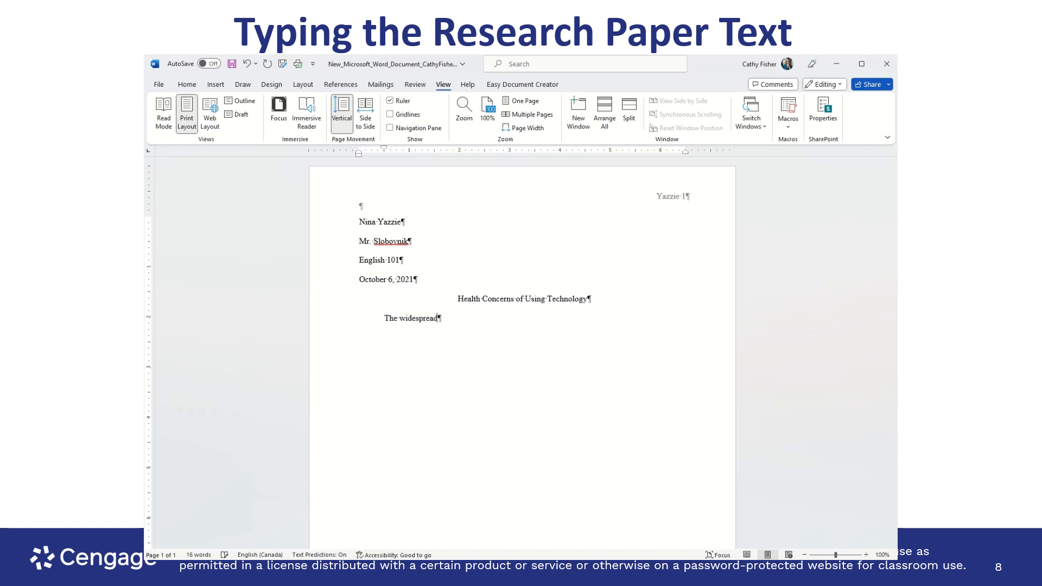
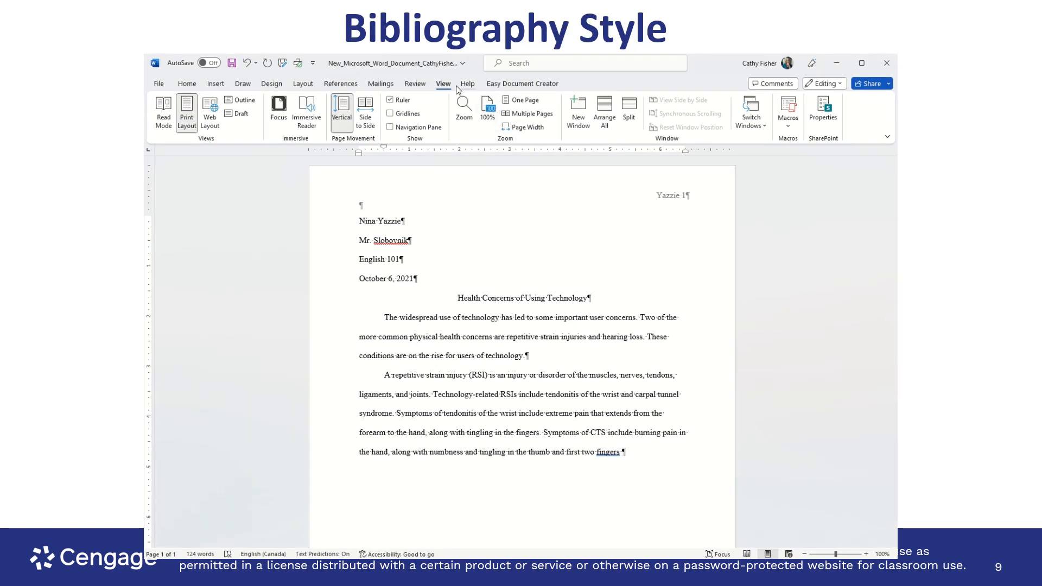
Step: Set the document's bibliography style to MLA Seventh Edition
left_click(342, 84)
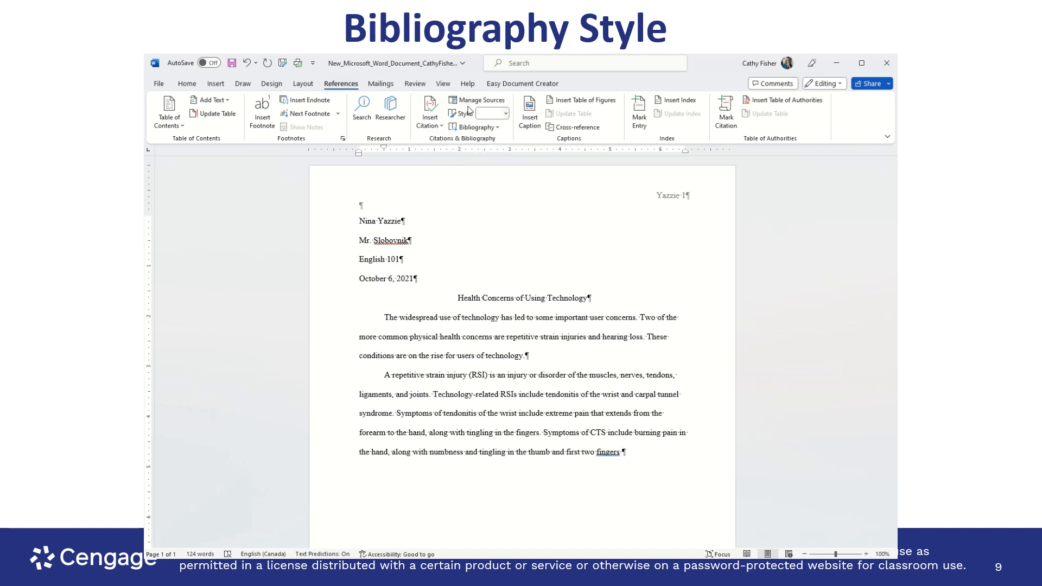
left_click(502, 114)
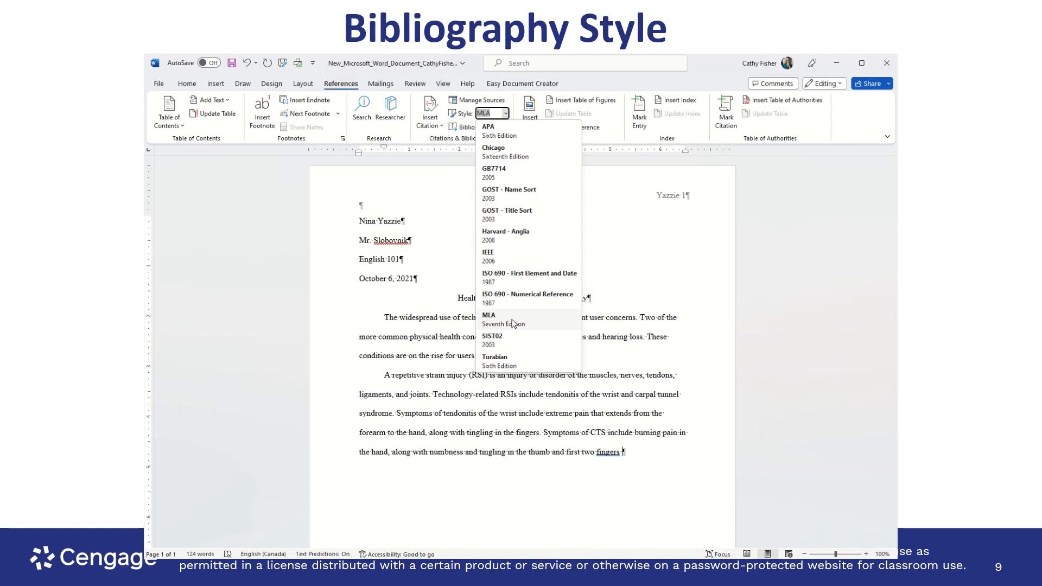
left_click(513, 323)
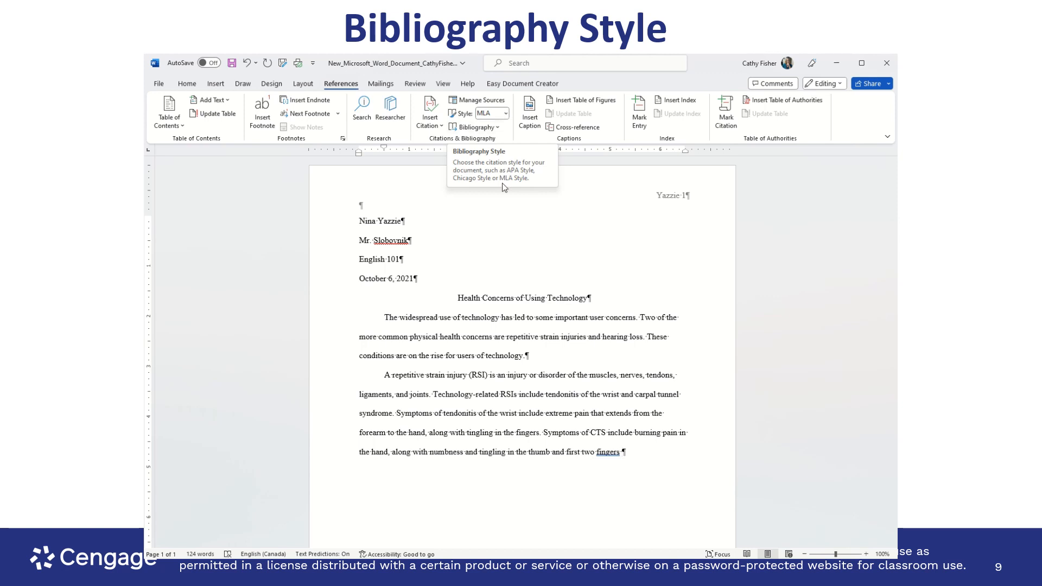
Step: Create a new citation source at the word "fingers" ending the second body paragraph, with the source type Article in a Periodical
double_click(611, 452)
left_click(431, 122)
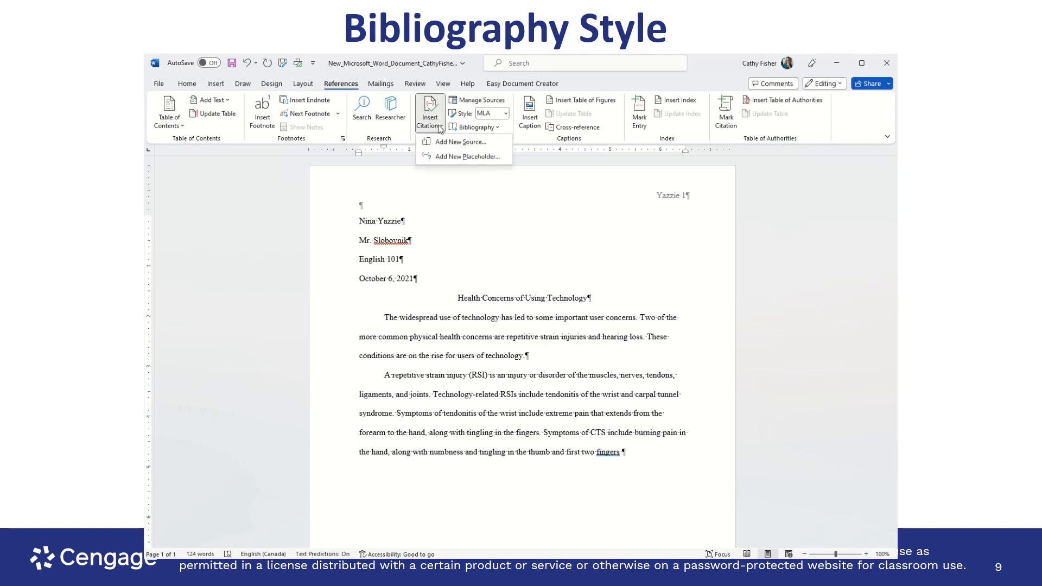
left_click(465, 144)
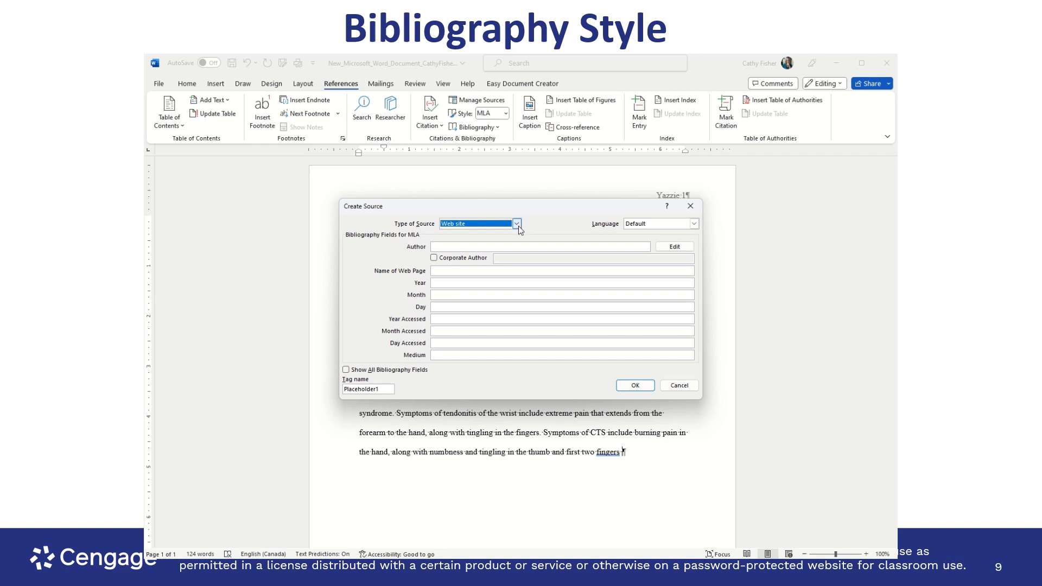
left_click(517, 224)
left_click(509, 247)
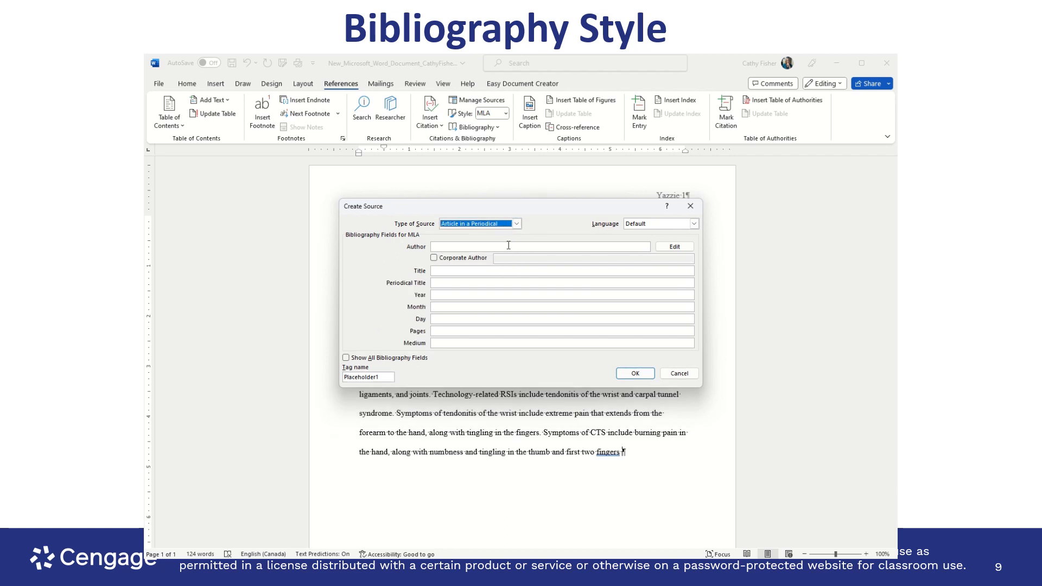
Step: Enter the article author's full name in the source details, surname first
left_click(467, 248)
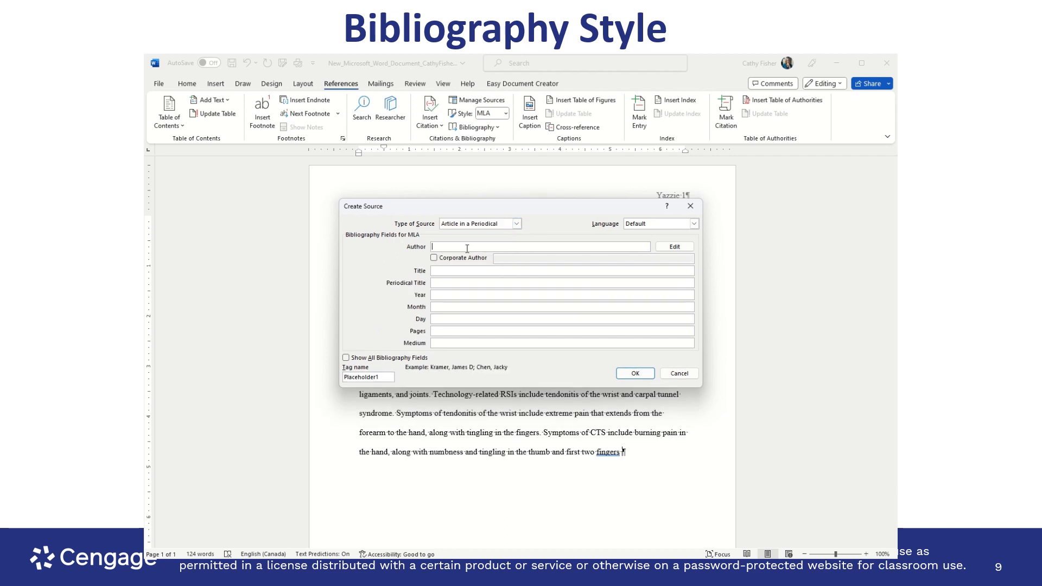
type("Zha")
type("oa")
key("BackSpace")
key("BackSpace")
key("BackSpace")
type("o, Shen Li")
Step: Title the article "Technology Aches and Pains" and the periodical "Monthly Medical and Review", and insert the citation
key("Tab")
key("Tab")
key("Tab")
type("Technolo")
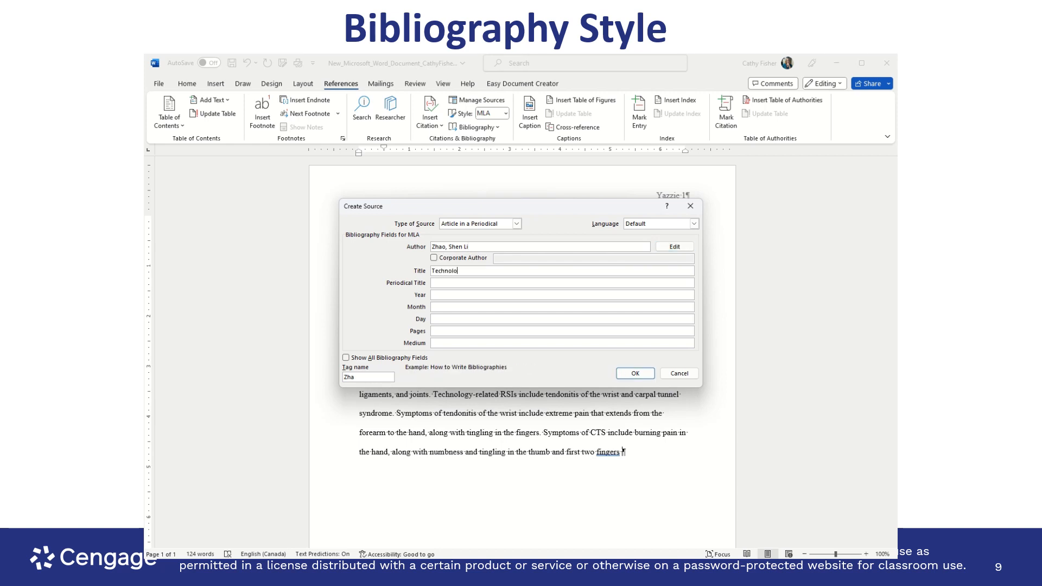
type("gy aAches and Pains")
key("Tab")
type("Monthly Medical ")
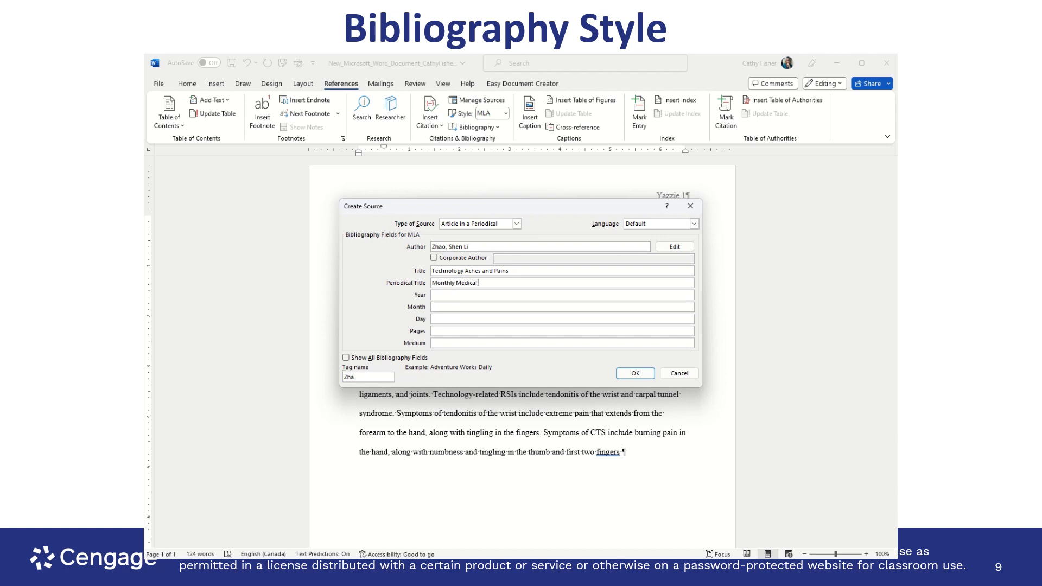
type("and Review")
key("Return")
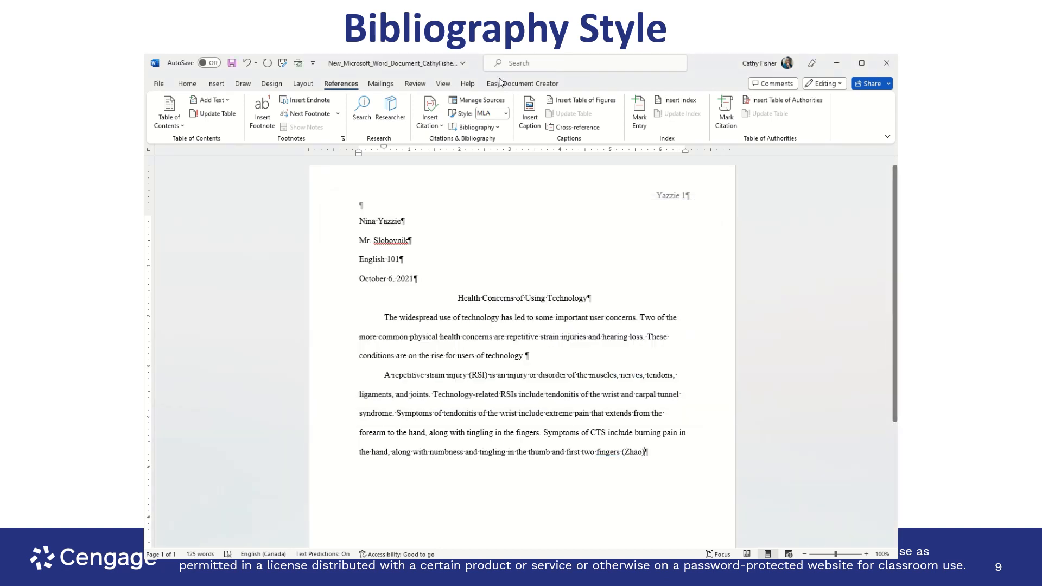
Step: Open the cited source "Technology Aches and Pains" from the document's current source list for editing
left_click(480, 101)
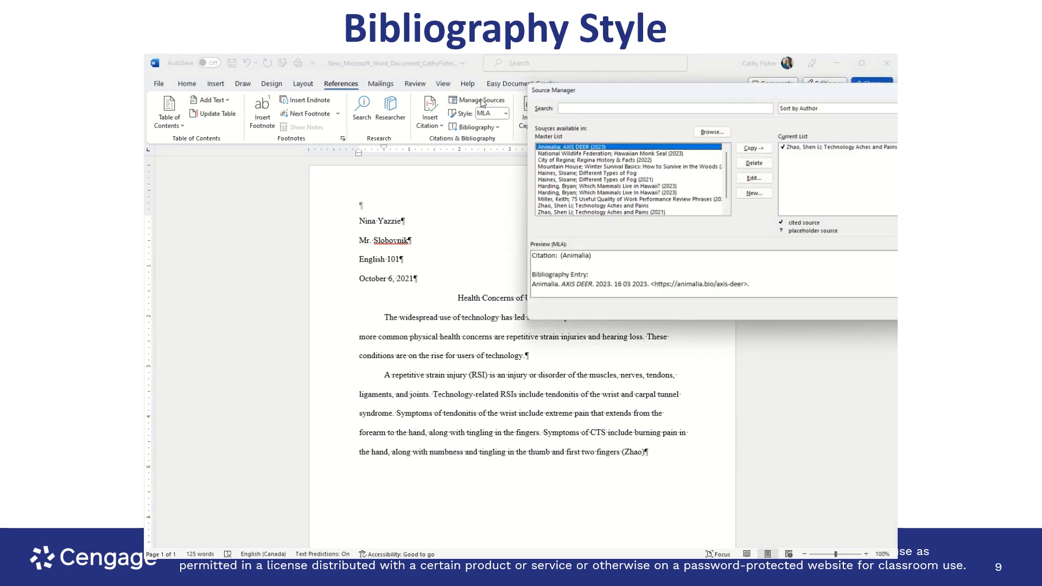
left_click(834, 145)
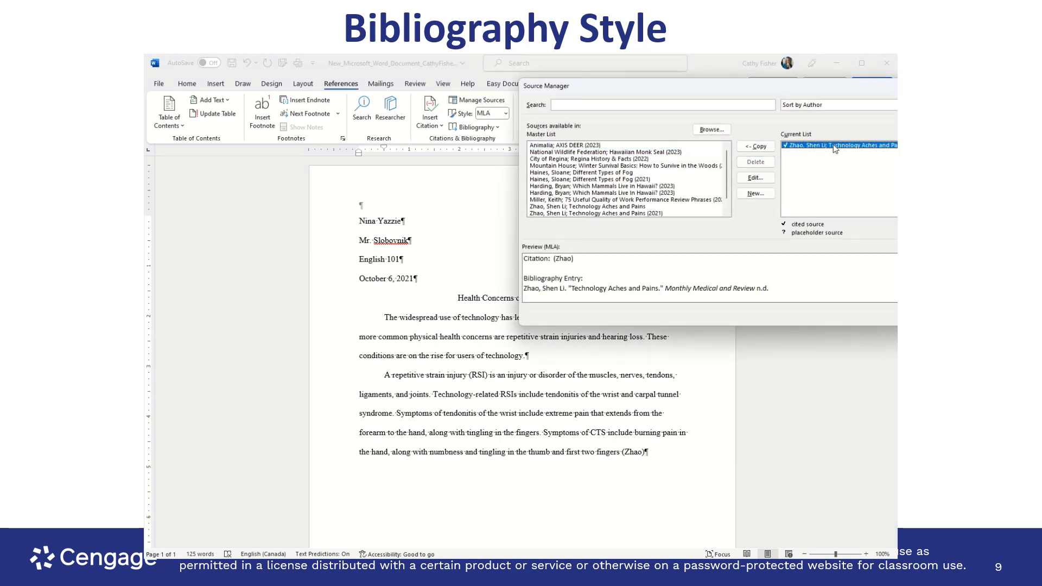
left_click_drag(805, 81, 599, 94)
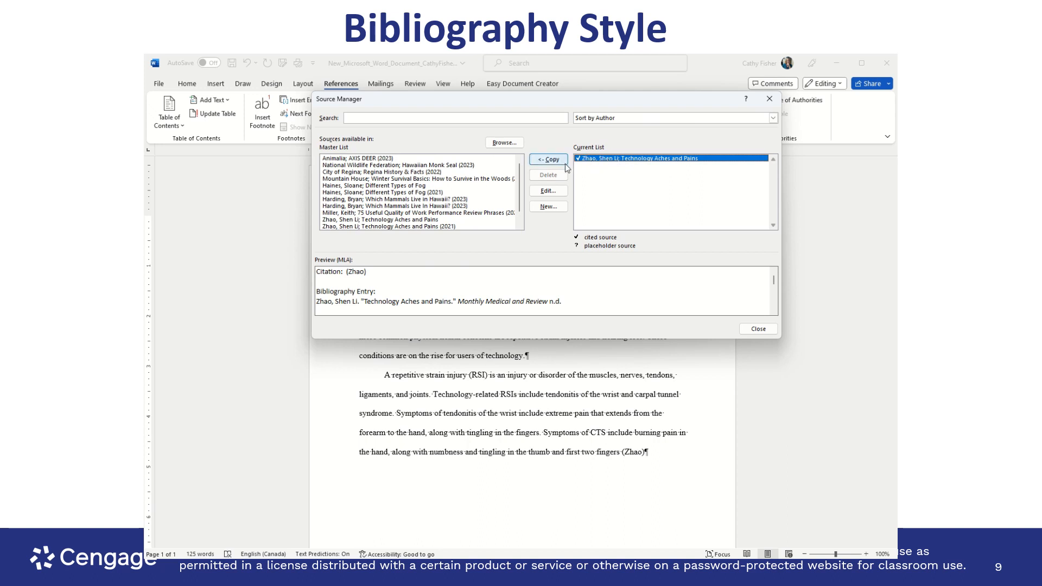
left_click(562, 192)
left_click_drag(559, 218, 547, 138)
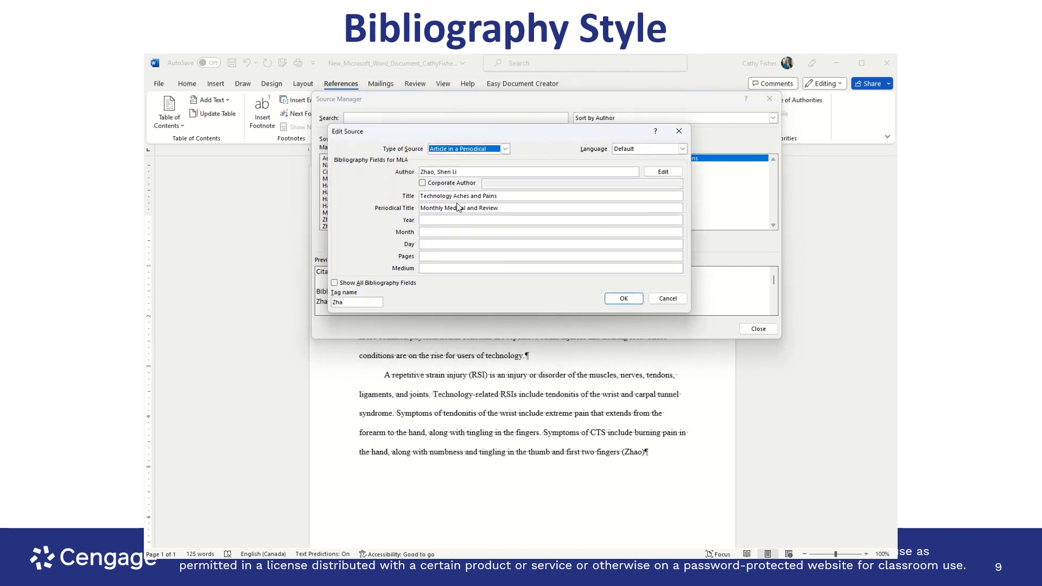
Step: Set the article source's year to 2021, month to July, pages to "n. pag." and medium to Web
left_click(504, 210)
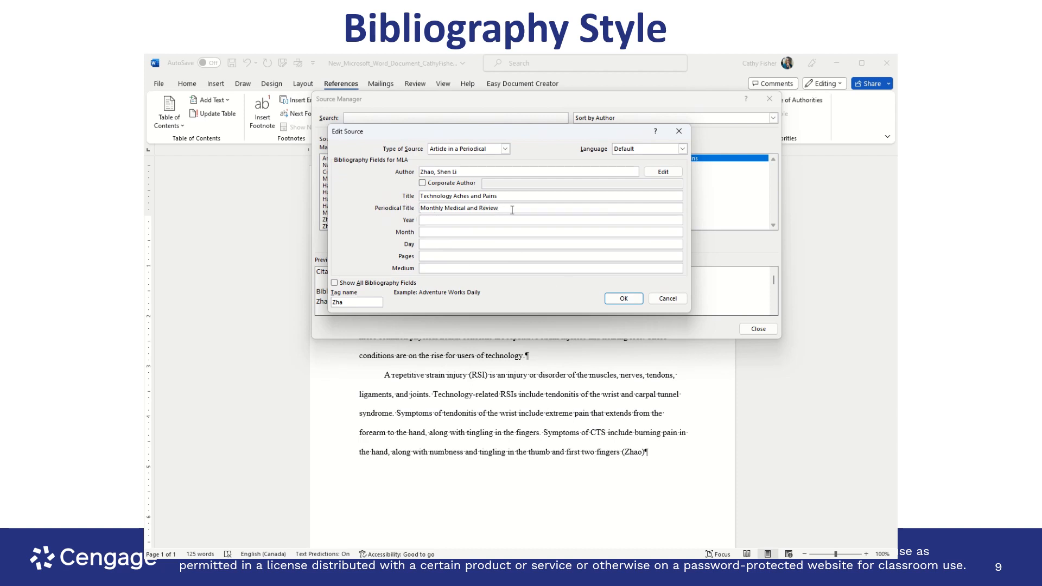
key("Tab")
type("2021")
key("Tab")
type("July")
key("Tab")
key("Tab")
type("n. pag.")
key("Tab")
type("Web")
Step: Show all bibliography fields for the source and enter its access date as 1 October 2021
left_click(336, 284)
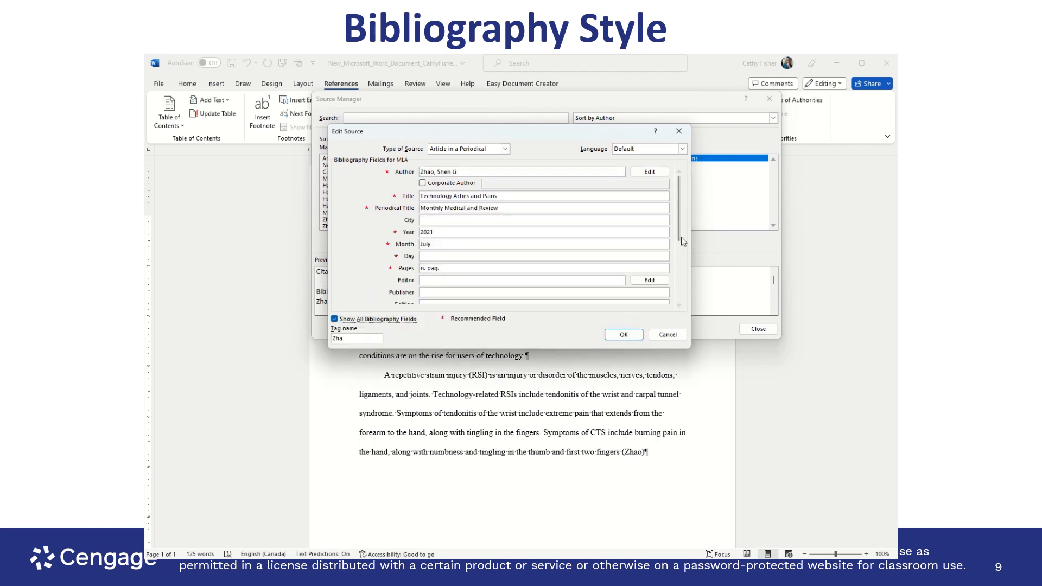
scroll(681, 265, "down", 2)
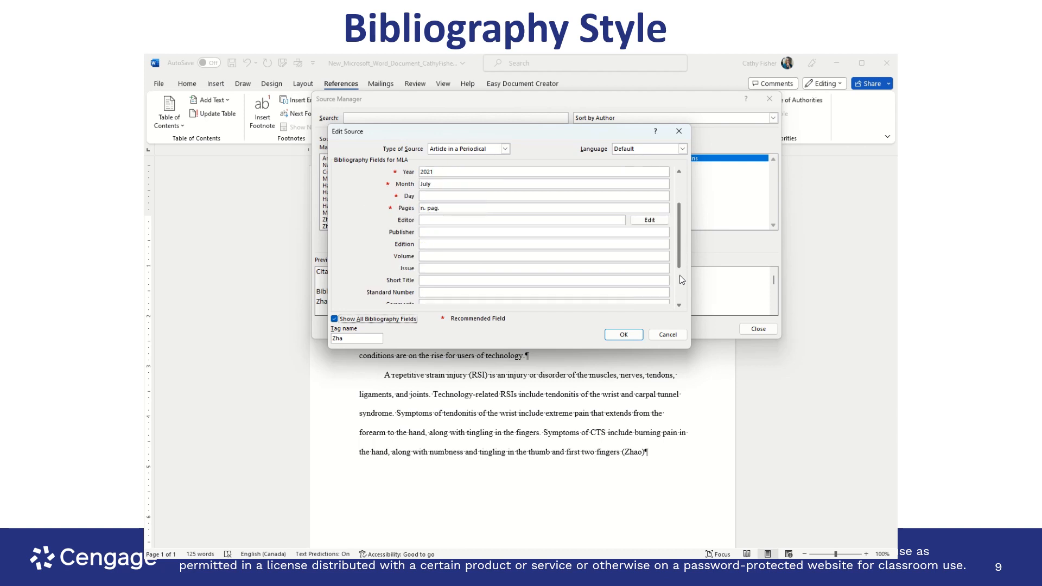
scroll(682, 304, "down", 2)
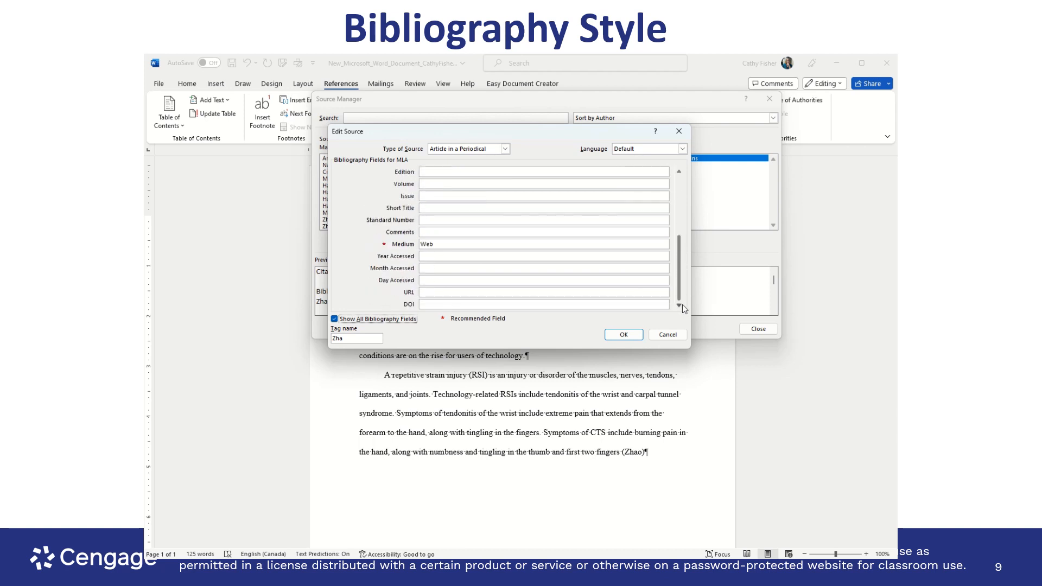
left_click(431, 256)
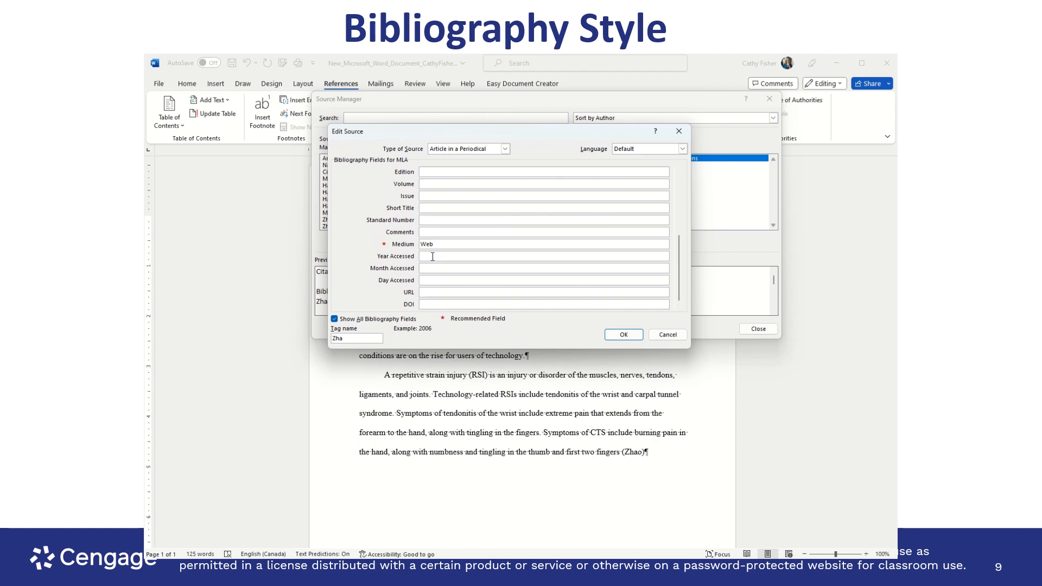
type("2021")
key("Tab")
type("O")
key("Tab")
Step: Save the source edits to both the master list and the current document, and close the source manager
left_click(637, 334)
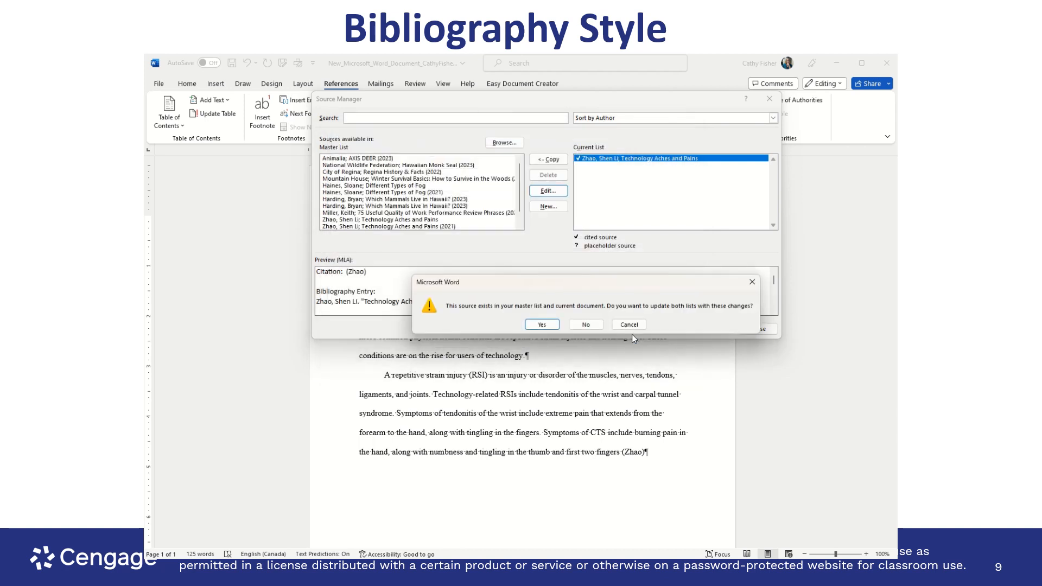
left_click(542, 325)
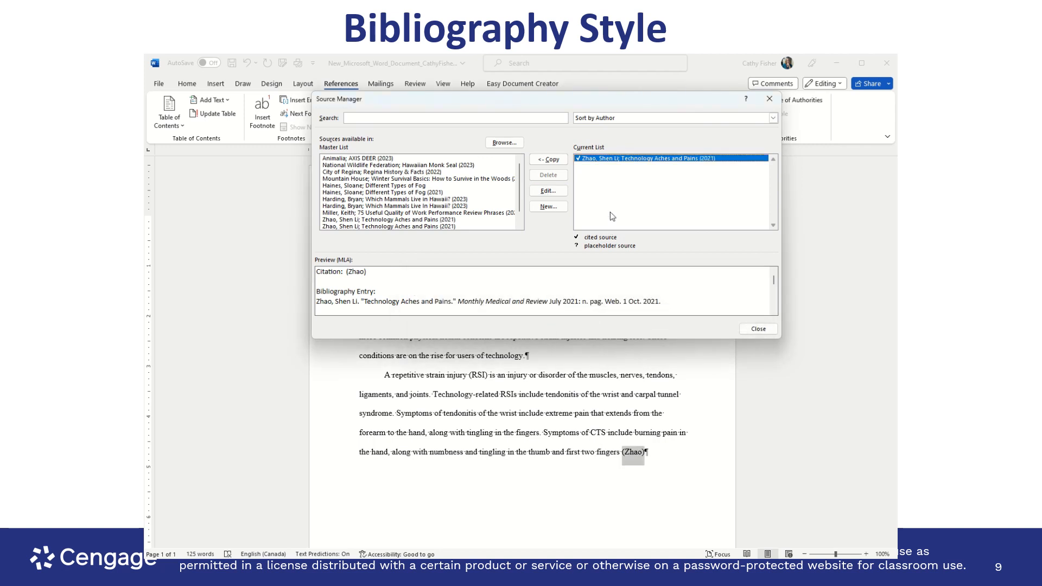
left_click(758, 332)
Step: Update the citations and bibliography from the citation at the end of the second body paragraph
left_click(650, 458)
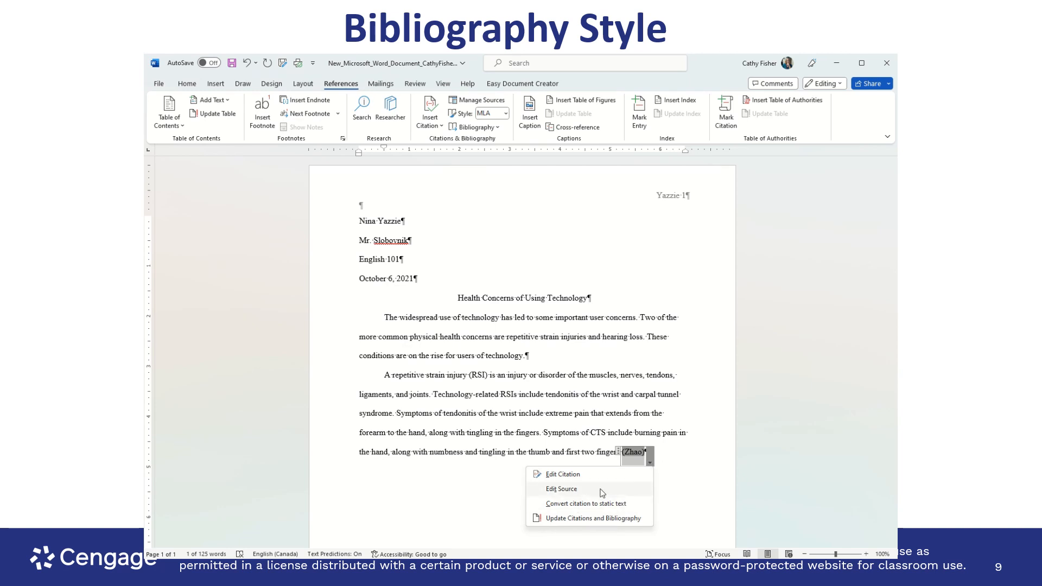
left_click(594, 519)
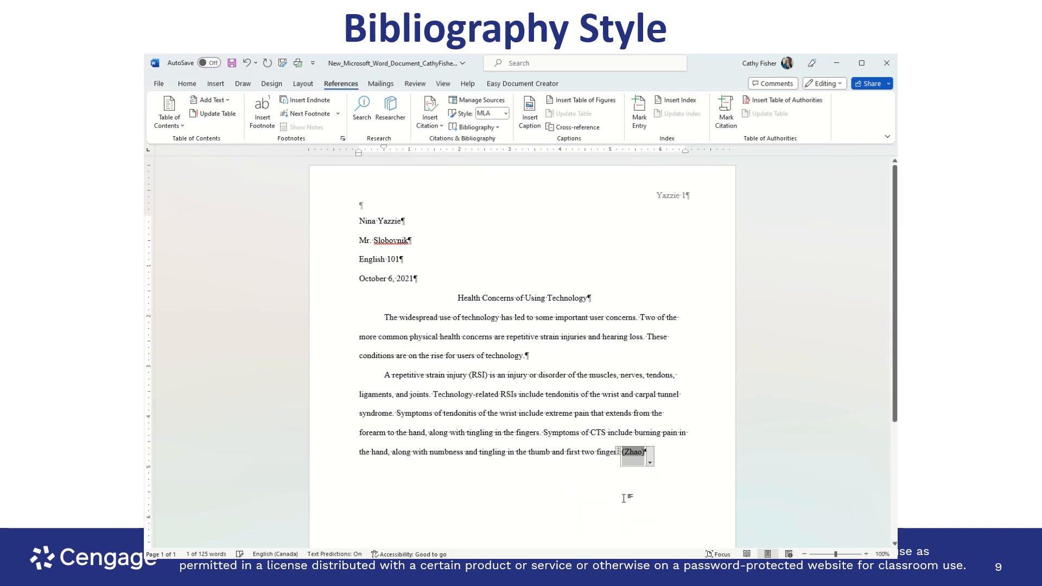
left_click(649, 458)
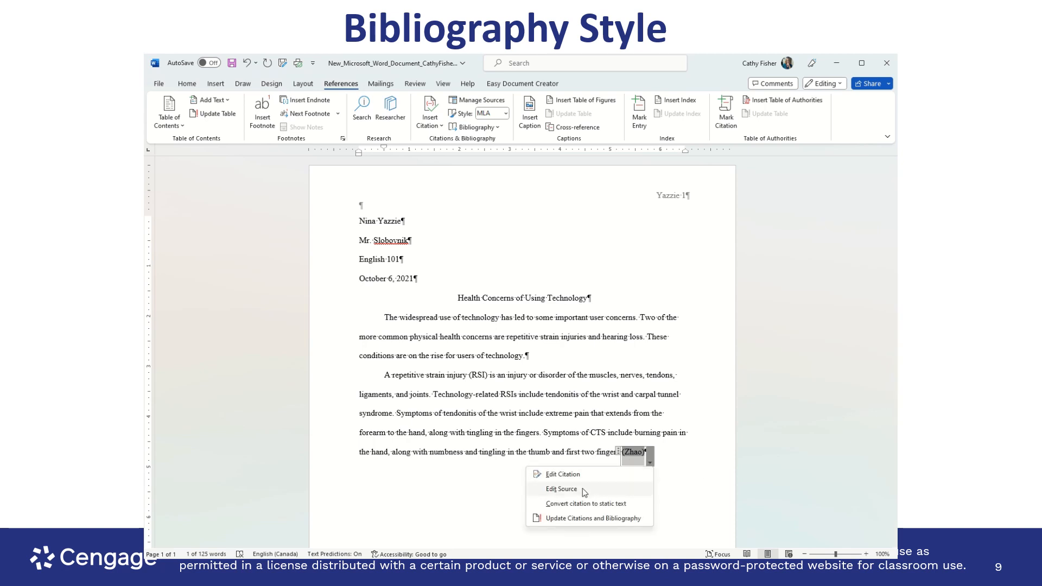
left_click(651, 461)
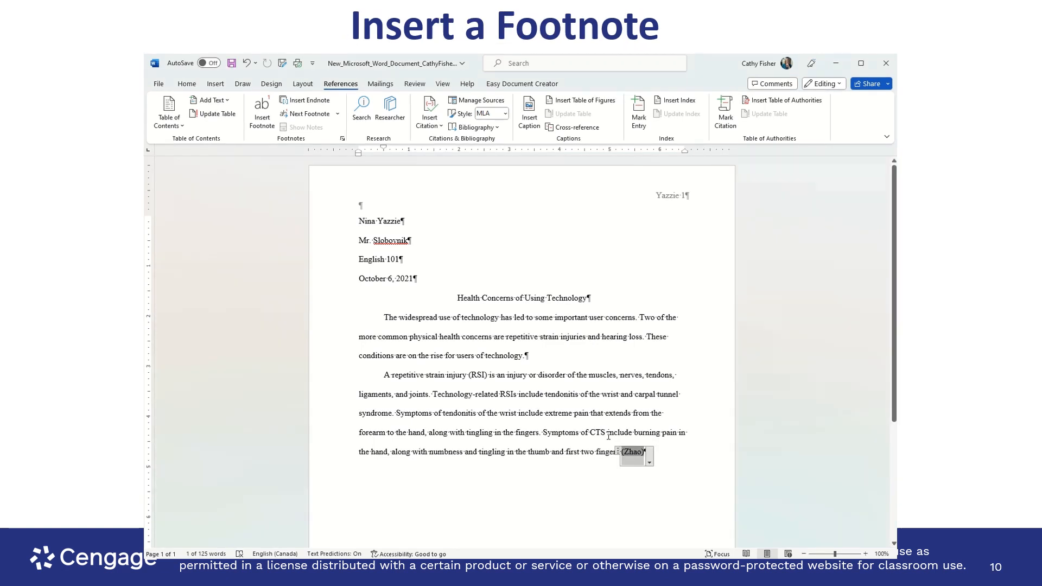
Step: After the citation, add a period and the sentence "Factors that can cause these disorders include prolonged typing or mouse usage and continual shifting between mouse and keyboard."
left_click(659, 453)
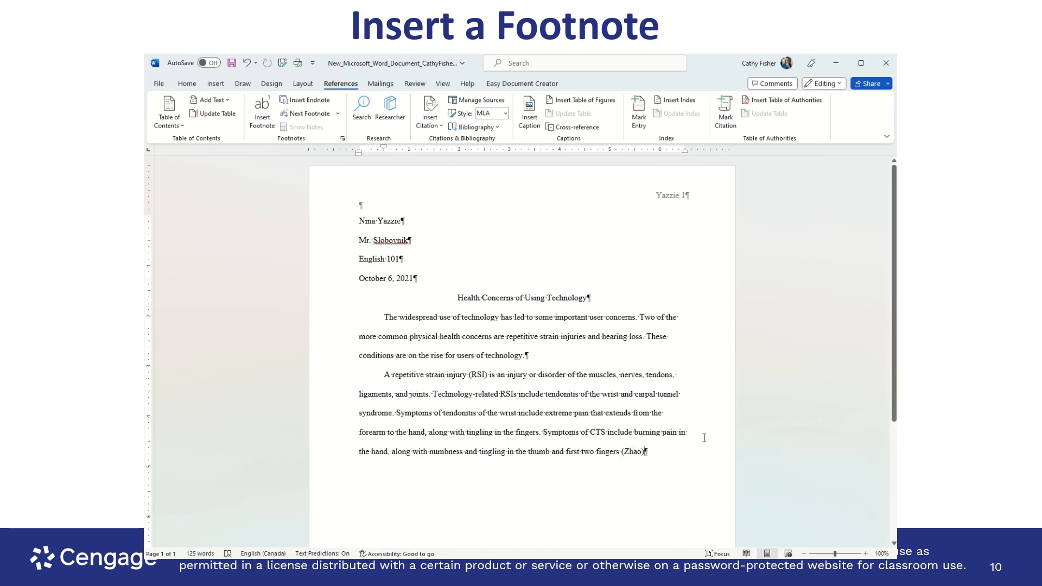
type(".")
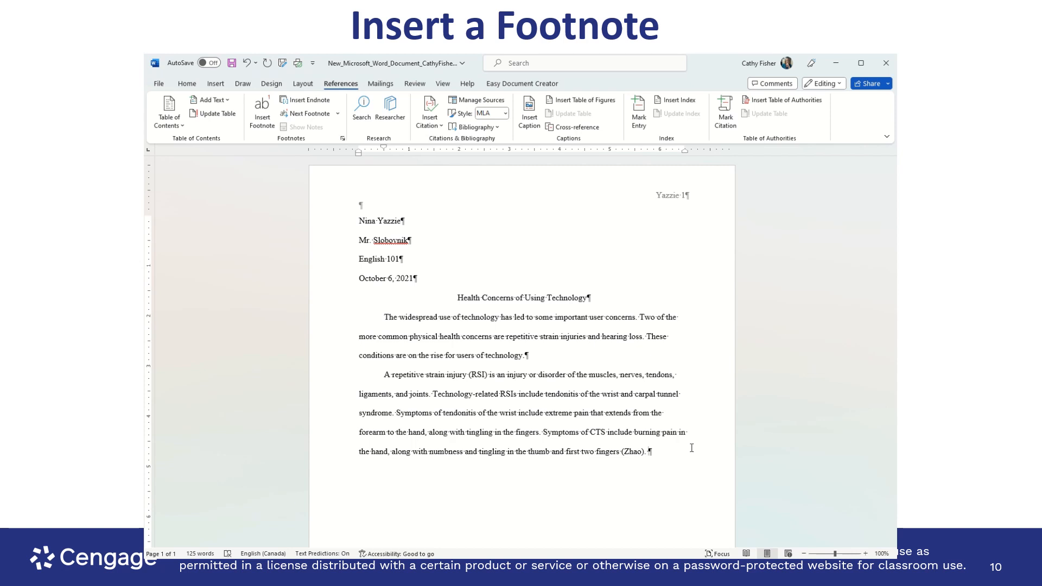
type("Facto")
type("rs that c")
type("an cause th")
type("ese dis")
type("order")
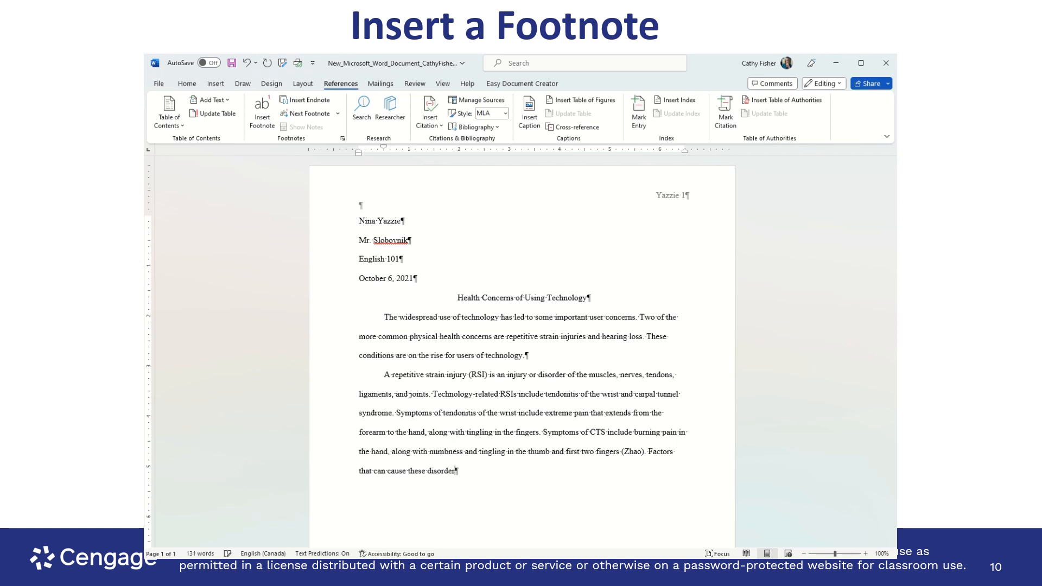
type("s include prolonged typing or m")
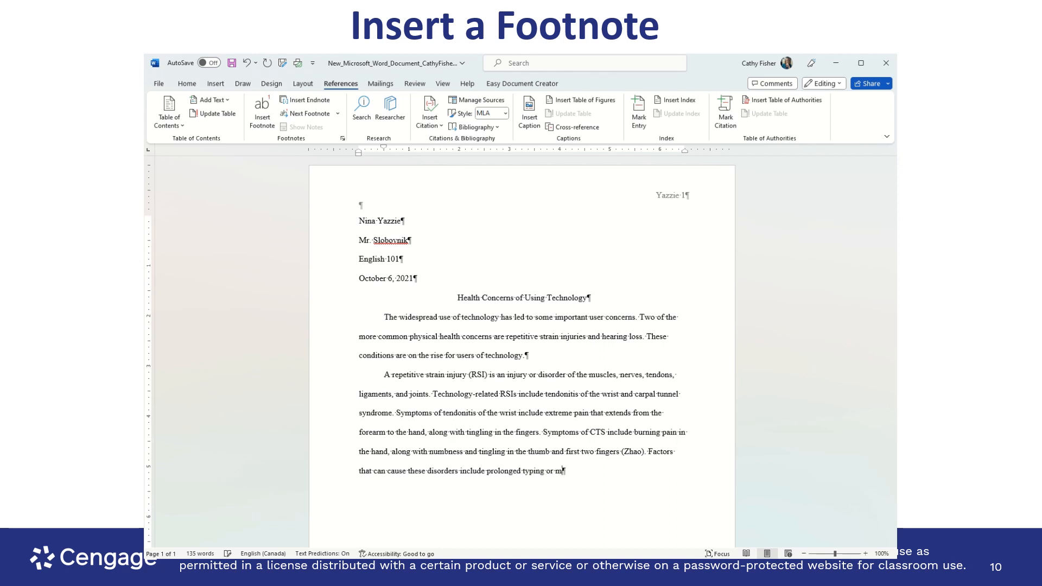
type("ouse usage and ")
type("continua")
type("l shifti")
type("ng")
type(" between")
key("BackSpace")
type("a mouse a")
type("nd keyboar")
type("d. Tak")
Step: Continue the paragraph with "Taking continual breaks and exercising the hands and arms can help reduce chances of developing these repetitive strain injuries."
type("ing contin")
type("ual breaks")
type(" and exer")
type("cisitng th")
type("e hands an")
type("d arms ca")
type("n help re")
type("du")
type("ce ")
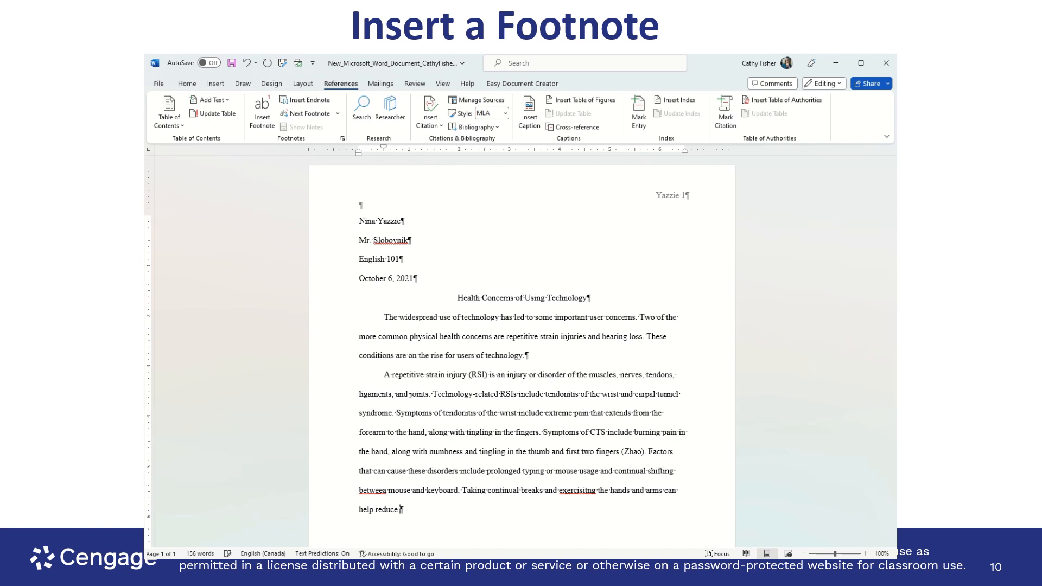
type("ch")
type("ances of")
type(" developing")
type(" ht")
type("ese")
type(" rep")
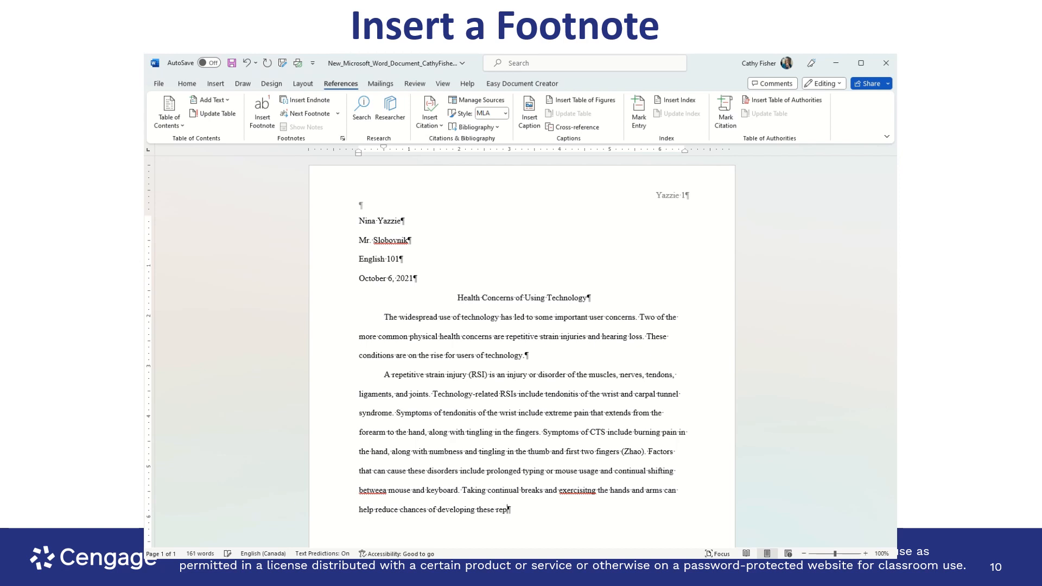
type("etitive strain injuries.")
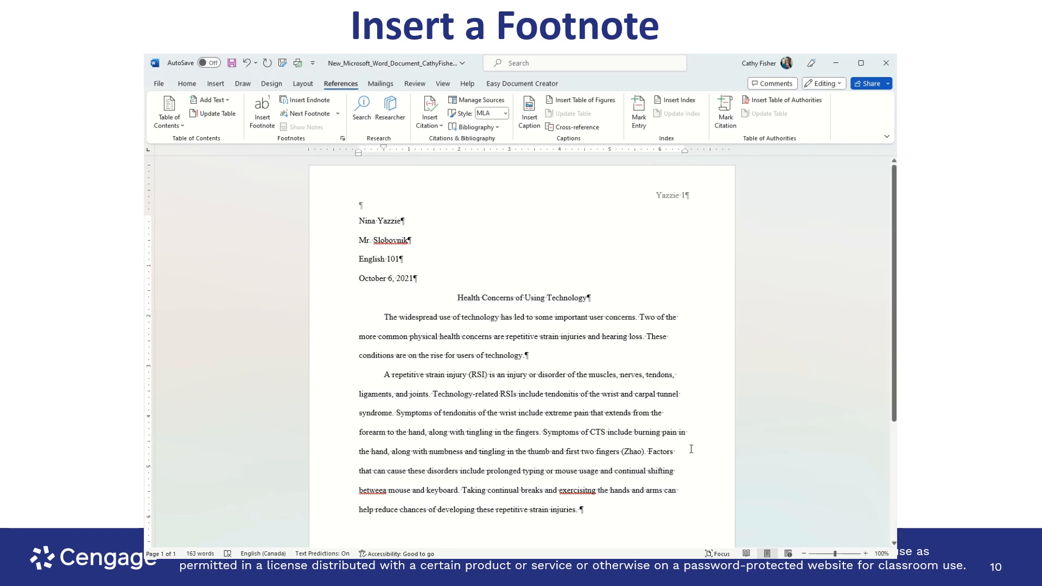
Step: Correct the two misspelled words in the second body paragraph to "between" and "exercising" using the spelling suggestions
right_click(380, 490)
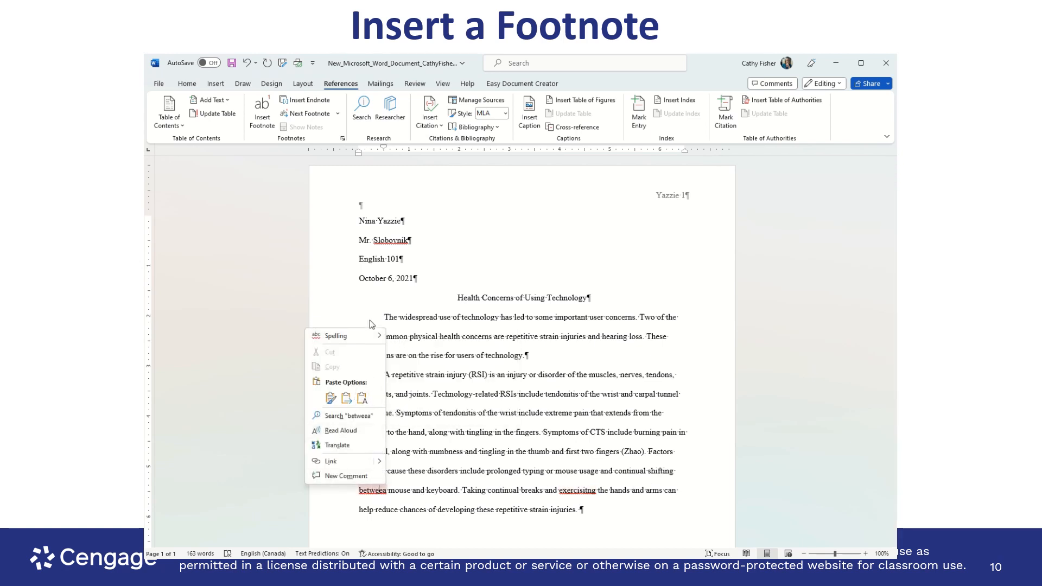
mouse_move(353, 335)
left_click(439, 341)
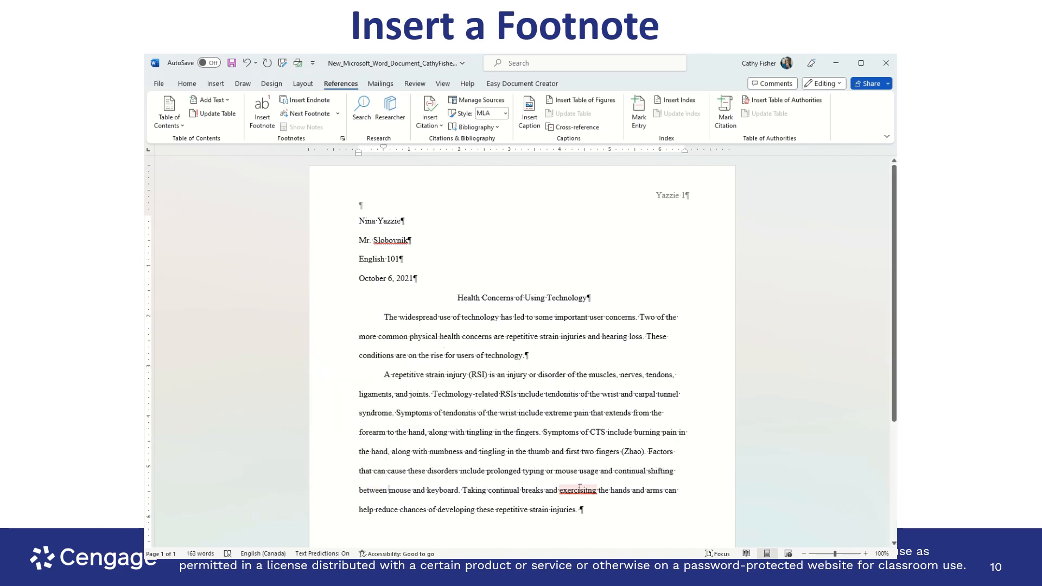
right_click(578, 490)
left_click(644, 341)
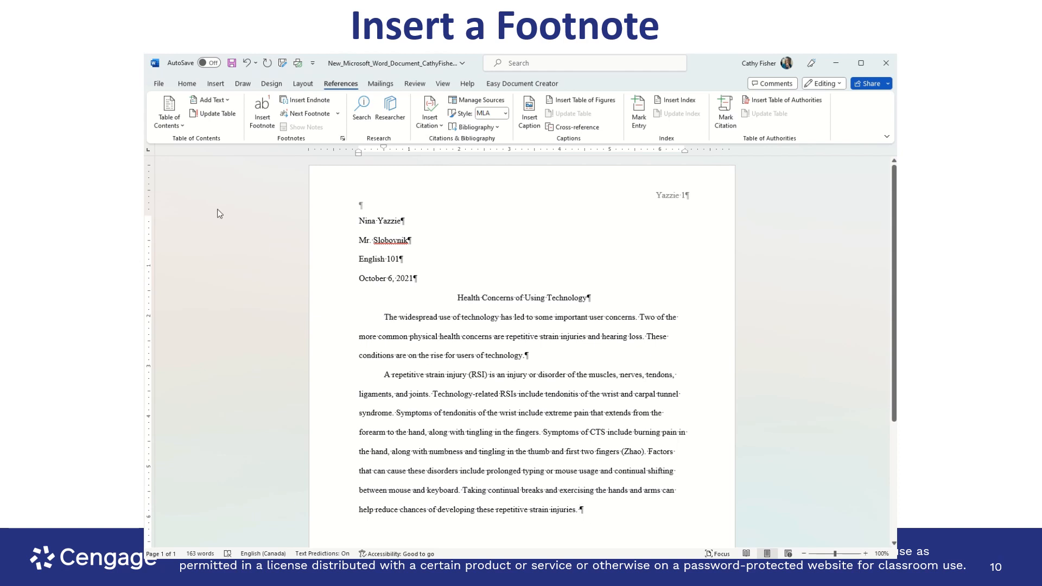
Step: Save the document under the new file name "SC_WD_2_TechnologyHealthConcernsPaper" in the Downloads folder
left_click(282, 64)
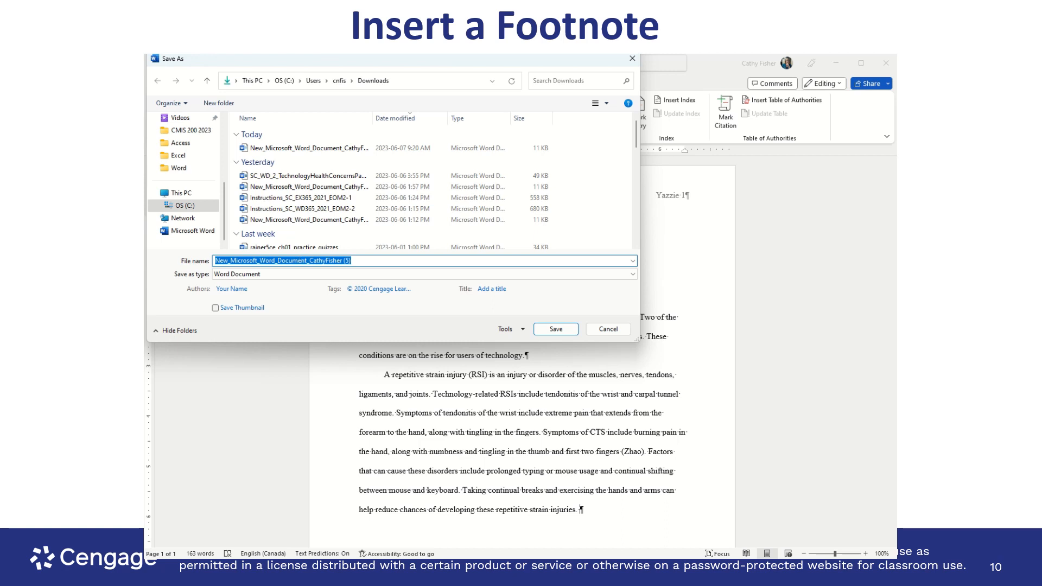
left_click(421, 265)
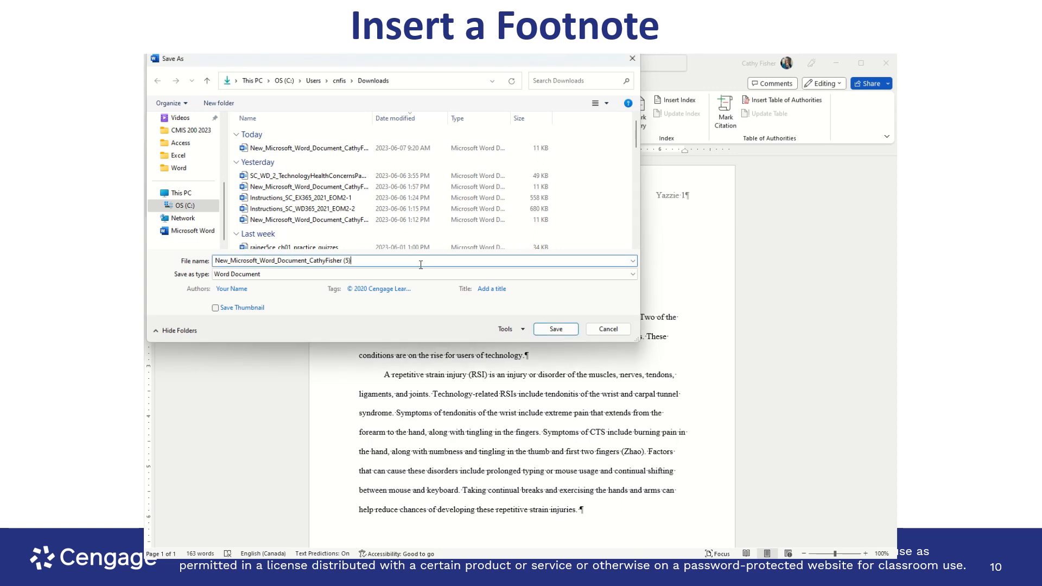
key("BackSpace")
key("BackSpace")
key("BackSpace")
key("BackSpace")
key("BackSpace")
key("BackSpace")
key("BackSpace")
key("BackSpace")
key("BackSpace")
key("BackSpace")
key("BackSpace")
key("BackSpace")
key("BackSpace")
key("BackSpace")
key("BackSpace")
key("BackSpace")
key("BackSpace")
key("BackSpace")
key("BackSpace")
key("BackSpace")
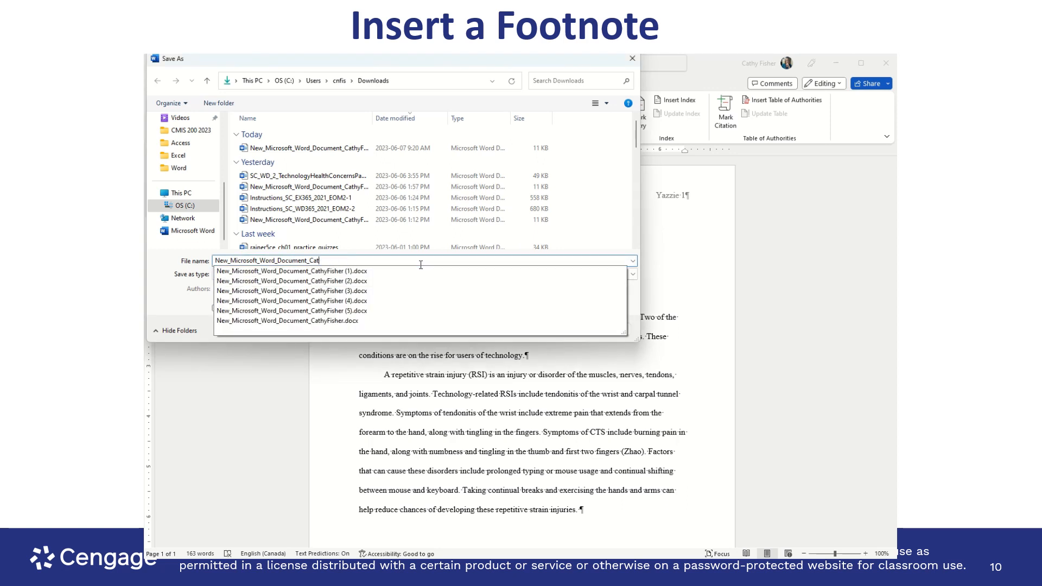
key("BackSpace")
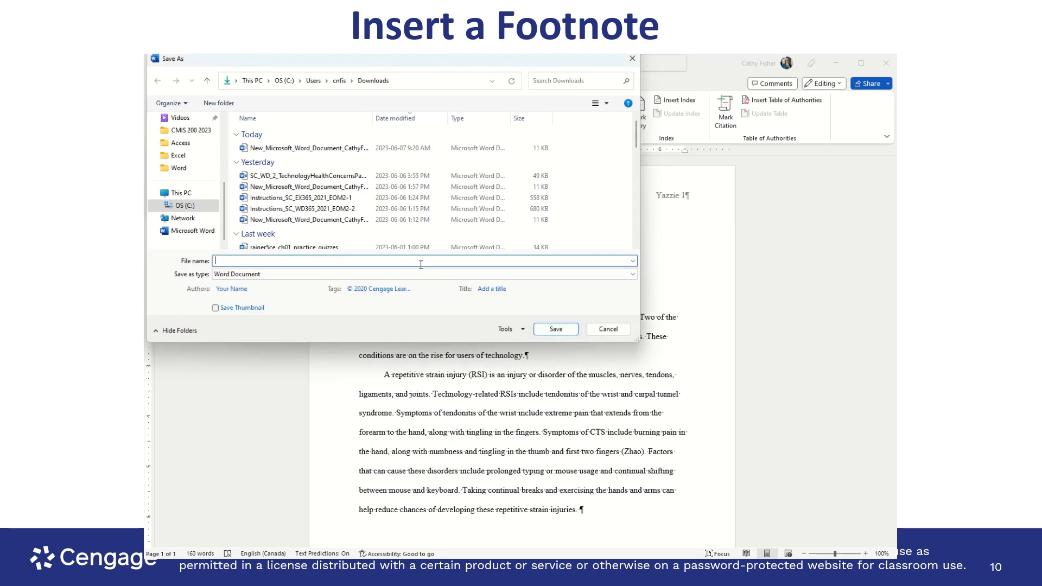
type("SC")
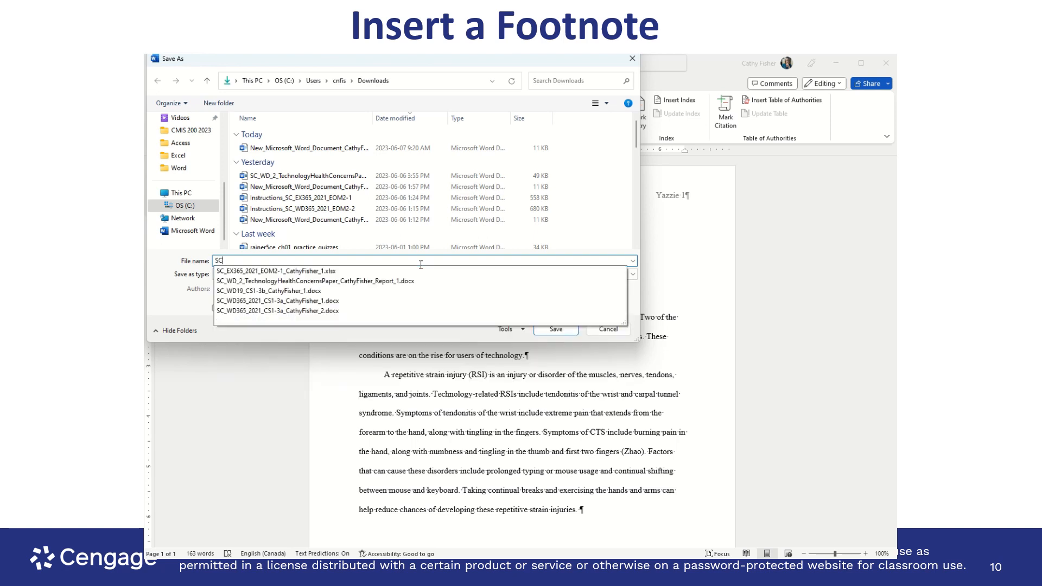
type("_WD")
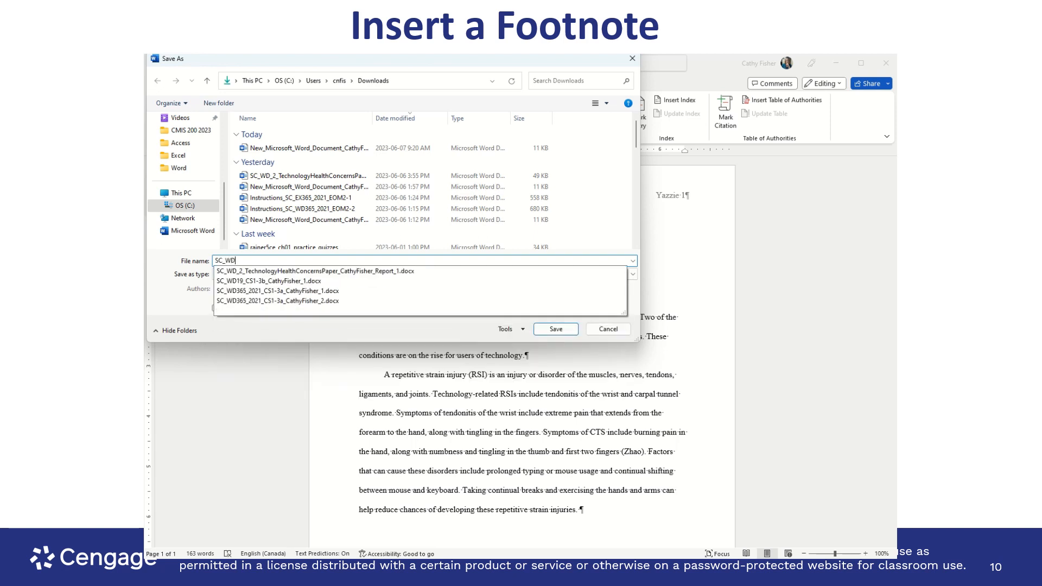
type("_2")
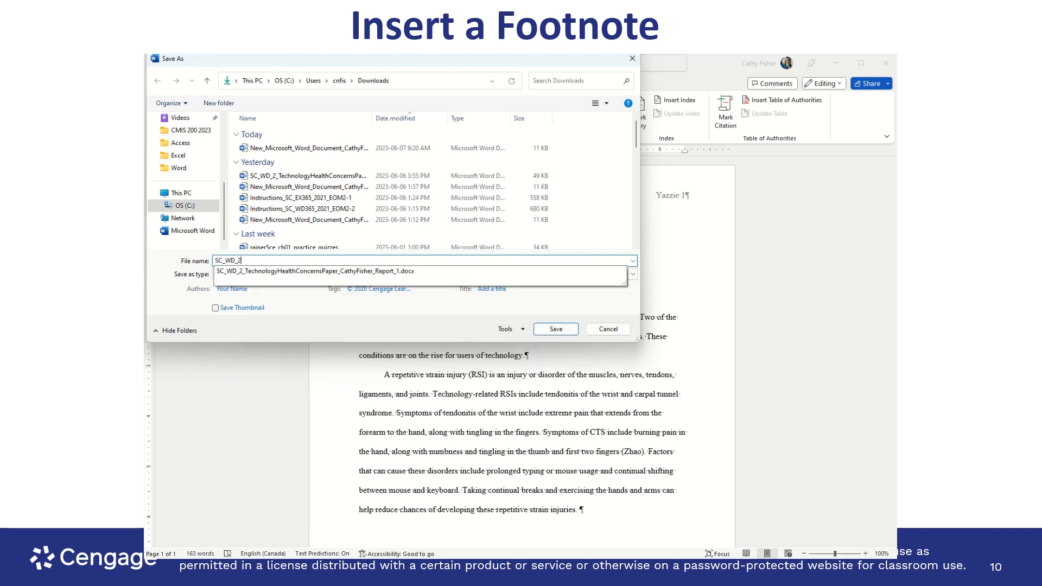
type("_TechnologyHealthConcersPaper")
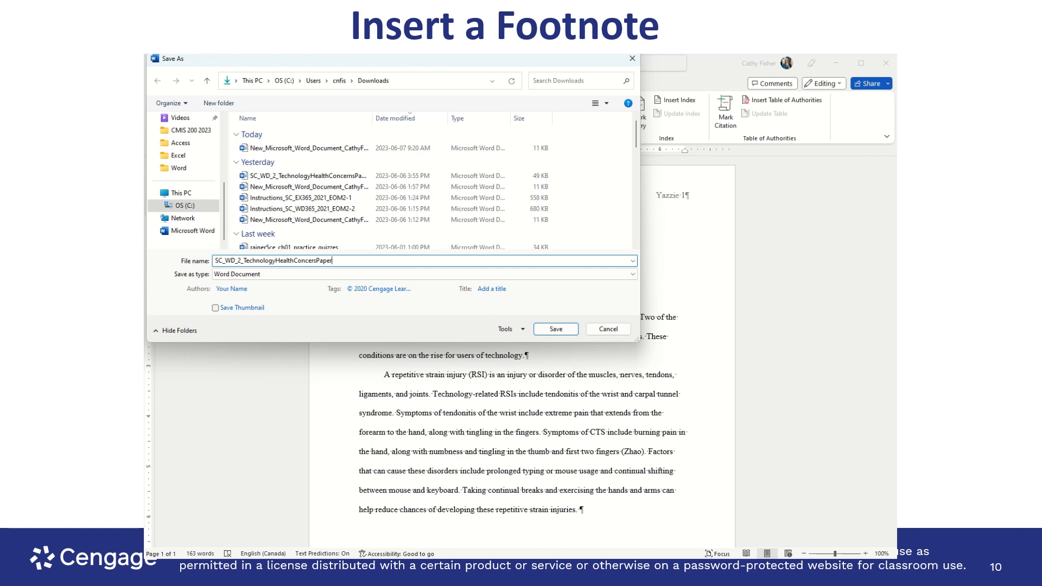
left_click(315, 261)
type("n")
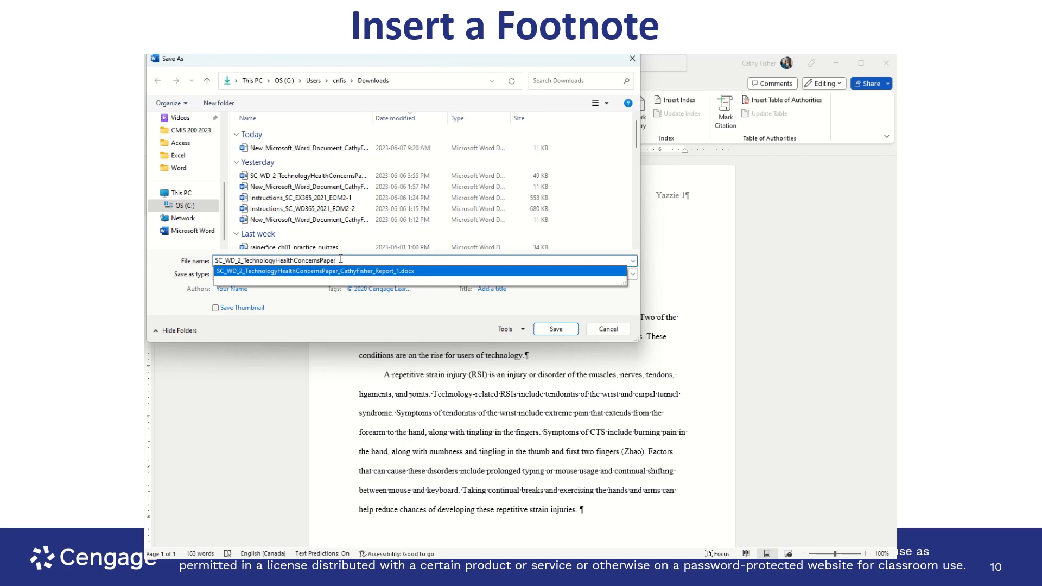
left_click(565, 330)
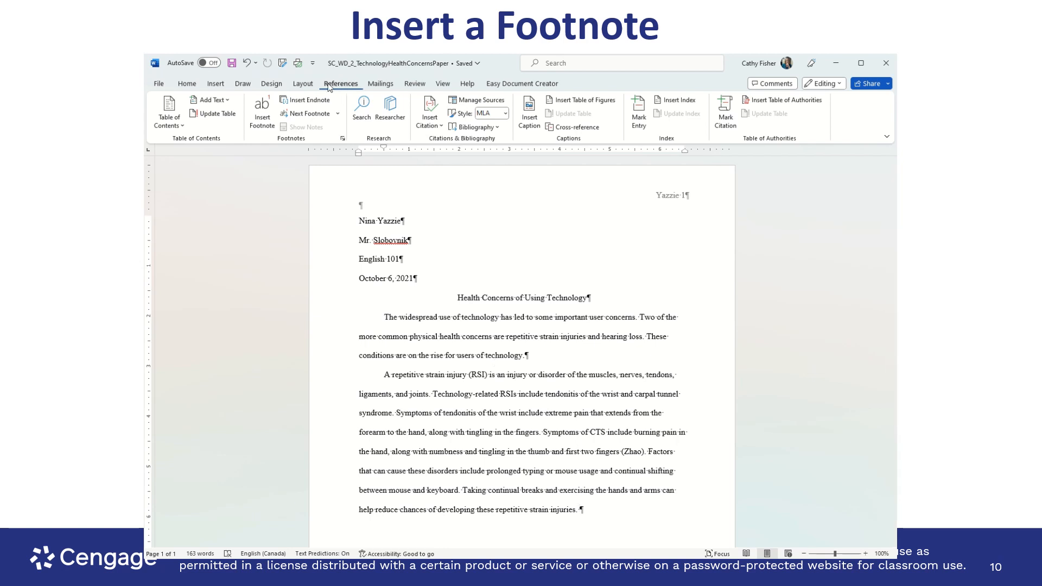
Step: Footnote the RSI paragraph with "According to", both authors' surnames and "tendonitis of the wrist and carpal tunnel syndrome can lead to permanent physical damage if left untreated"
left_click(264, 125)
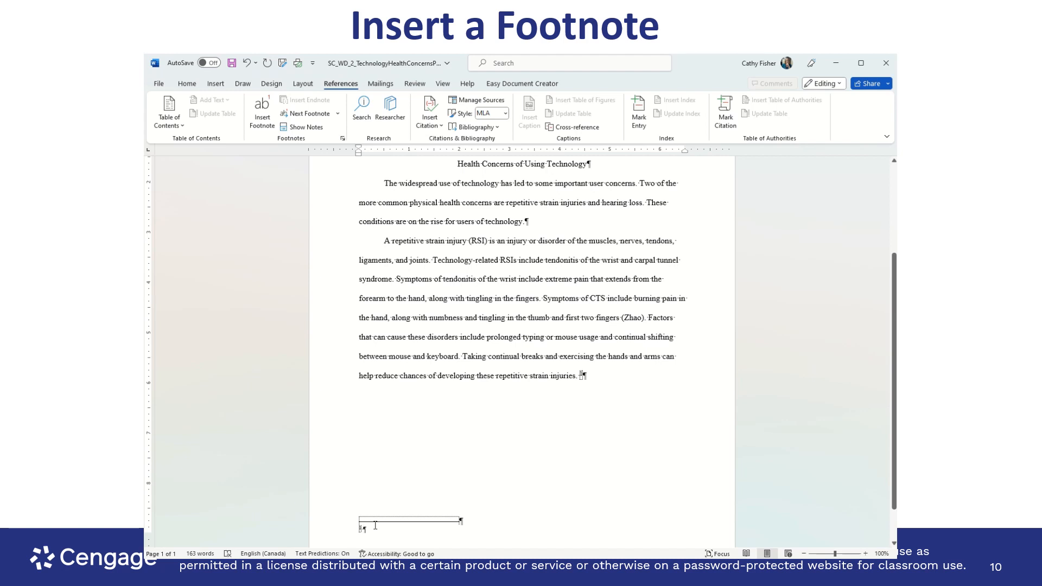
type("A")
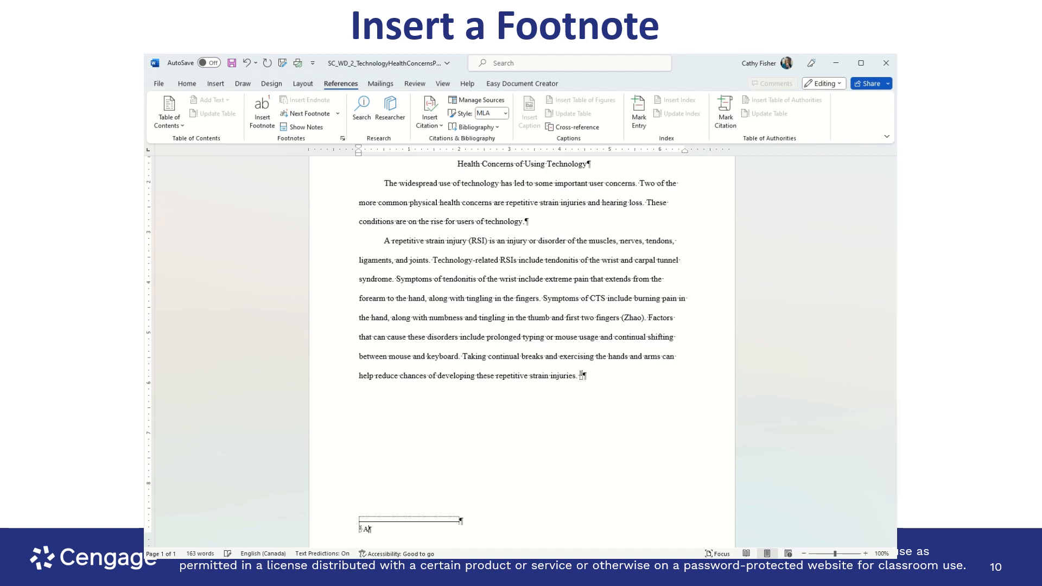
type("ccording to Clark and Nadeer, tendonis")
key("BackSpace")
key("BackSpace")
type("itis of the wrist and carpal")
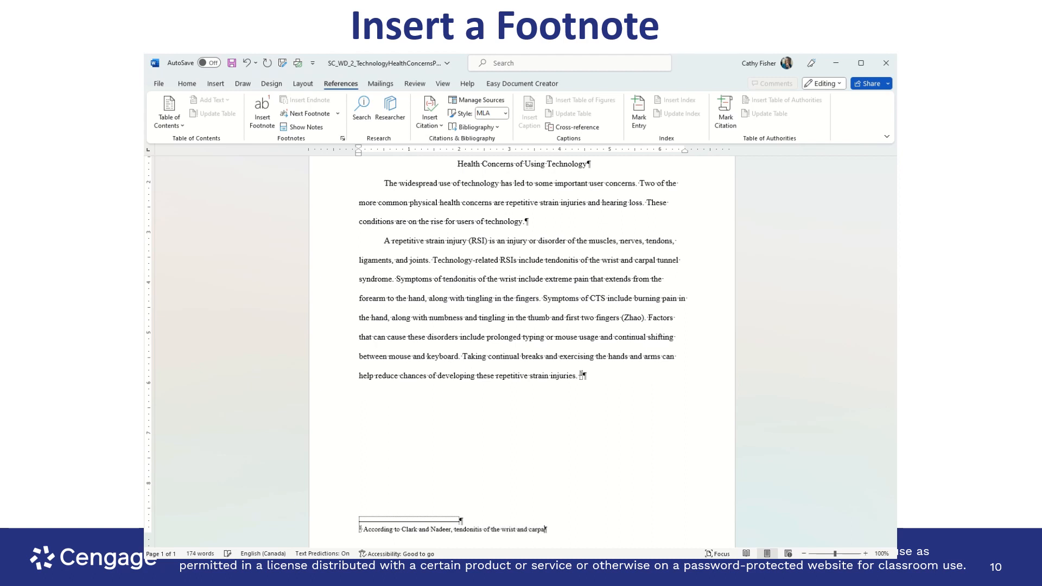
type(" tunnel syndrome can lead to permanent physi")
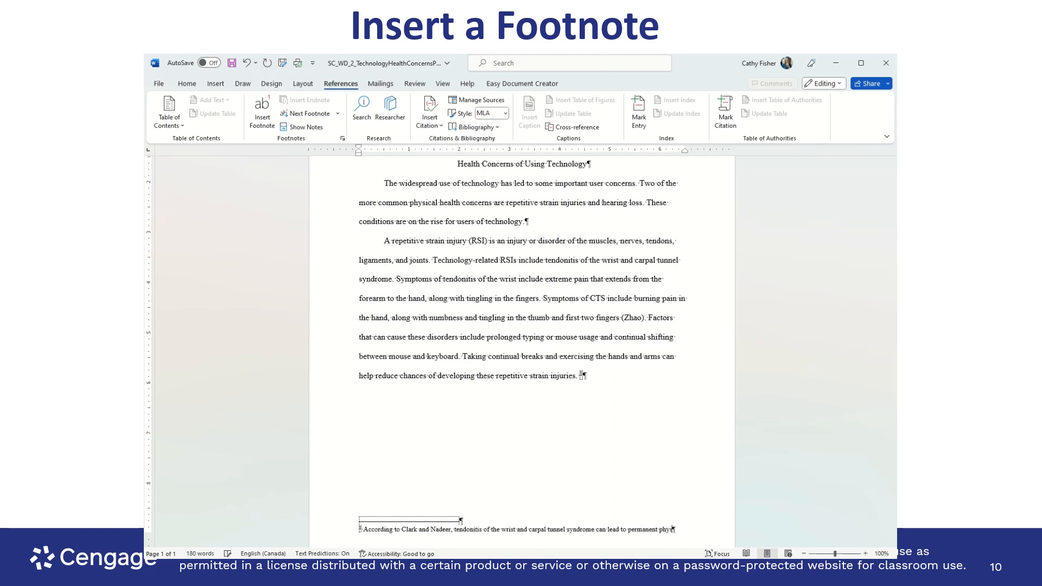
type("cal dam")
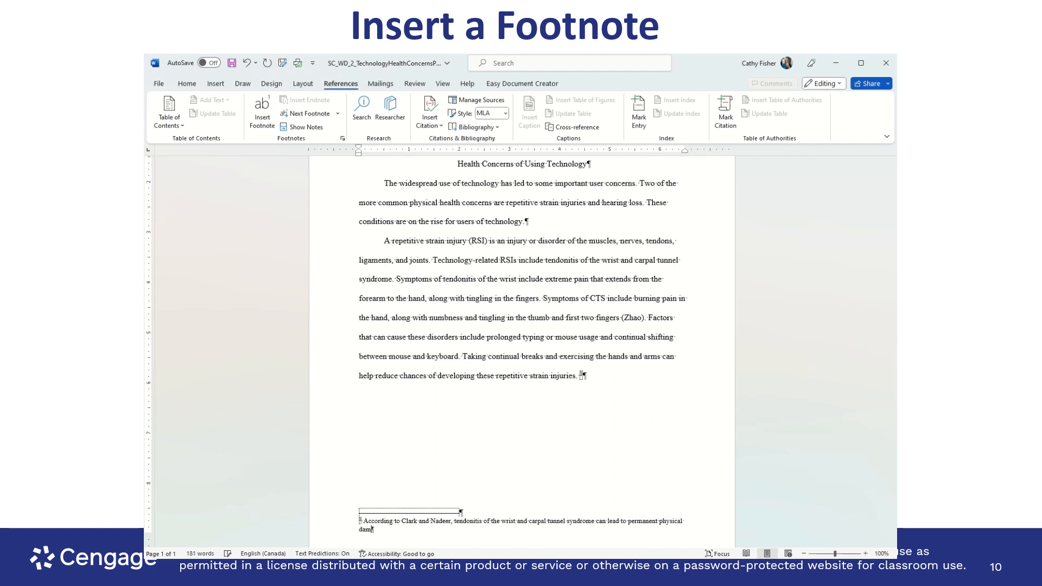
type("age if left untreated.")
Step: Insert a citation placeholder tagged with the first author's surname at the end of the footnote text, followed by a period
left_click(434, 127)
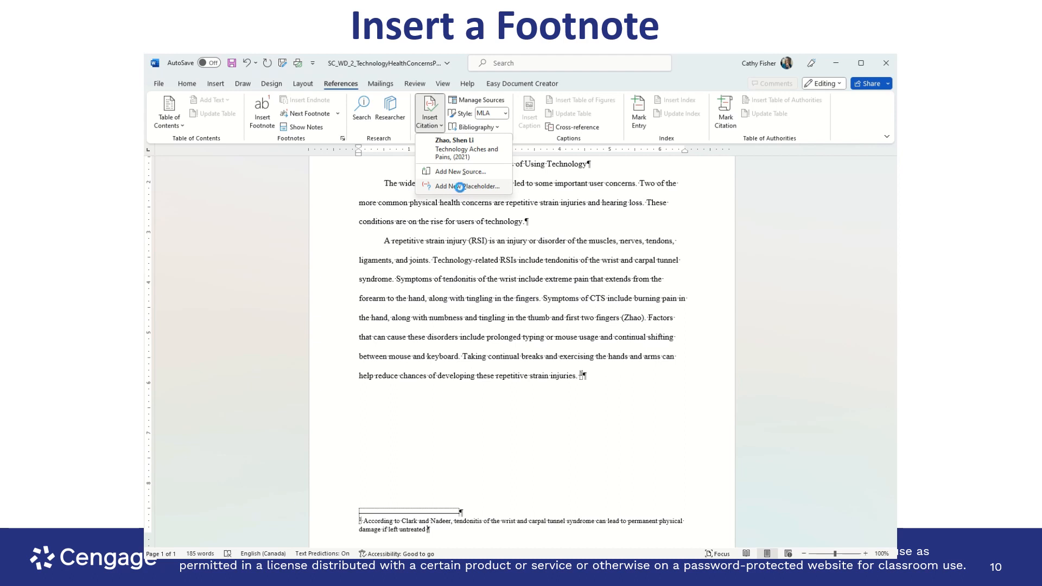
left_click(461, 187)
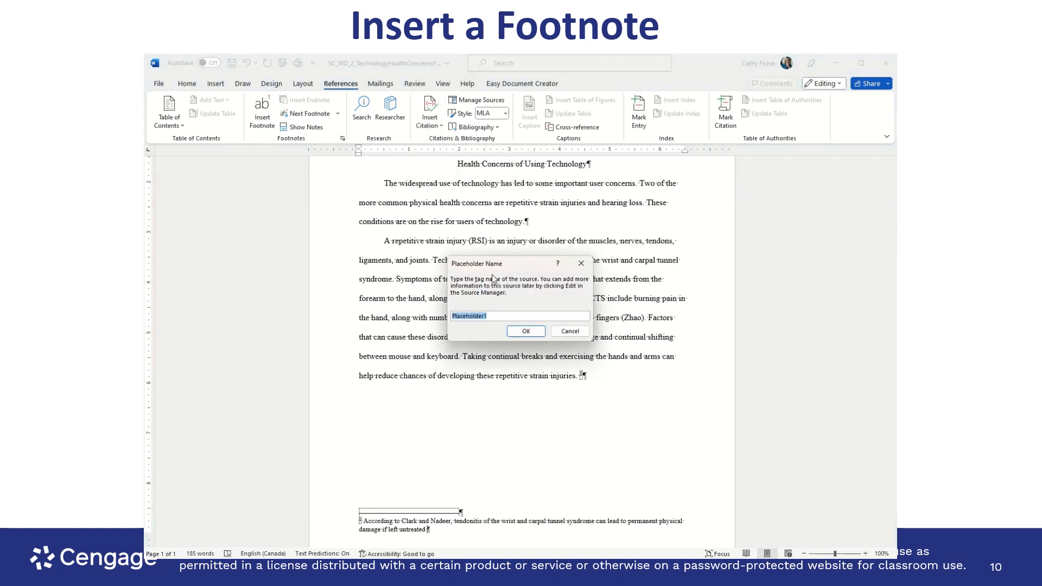
type("Clark")
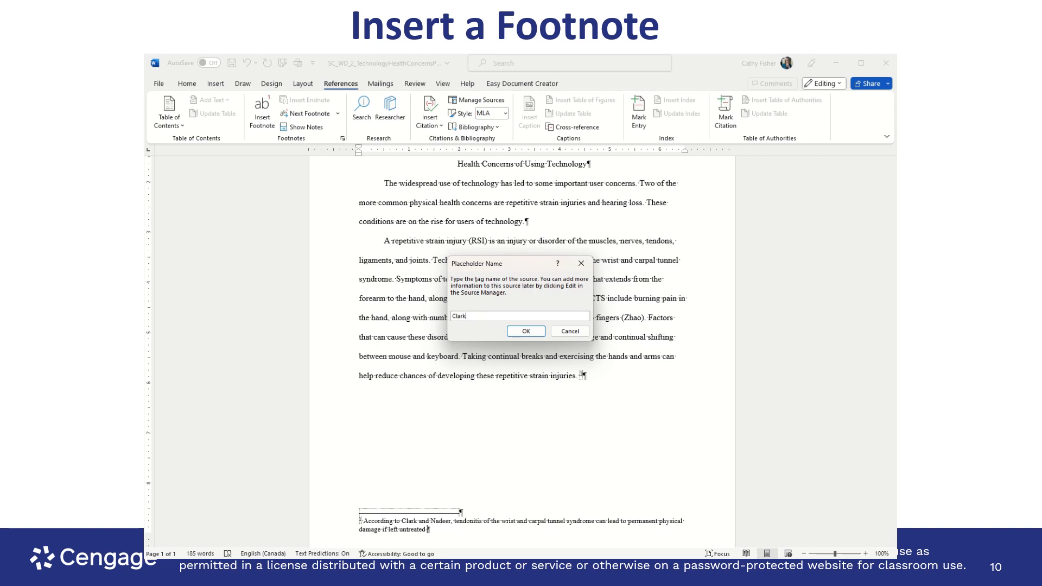
left_click(525, 333)
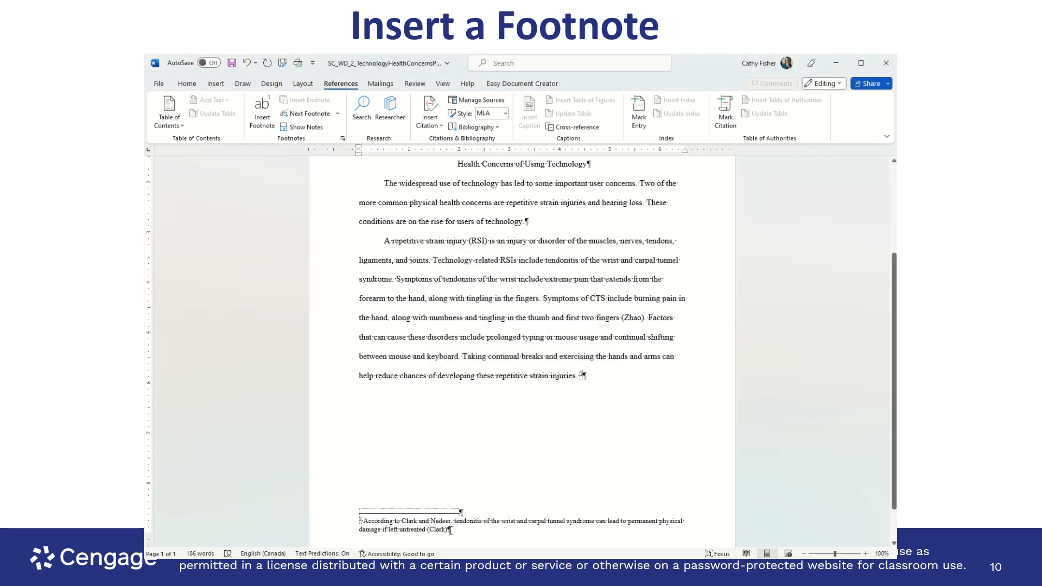
type(".")
Step: Modify the Footnote Text style to use a 12-point font size and double line spacing
left_click(477, 521)
right_click(473, 520)
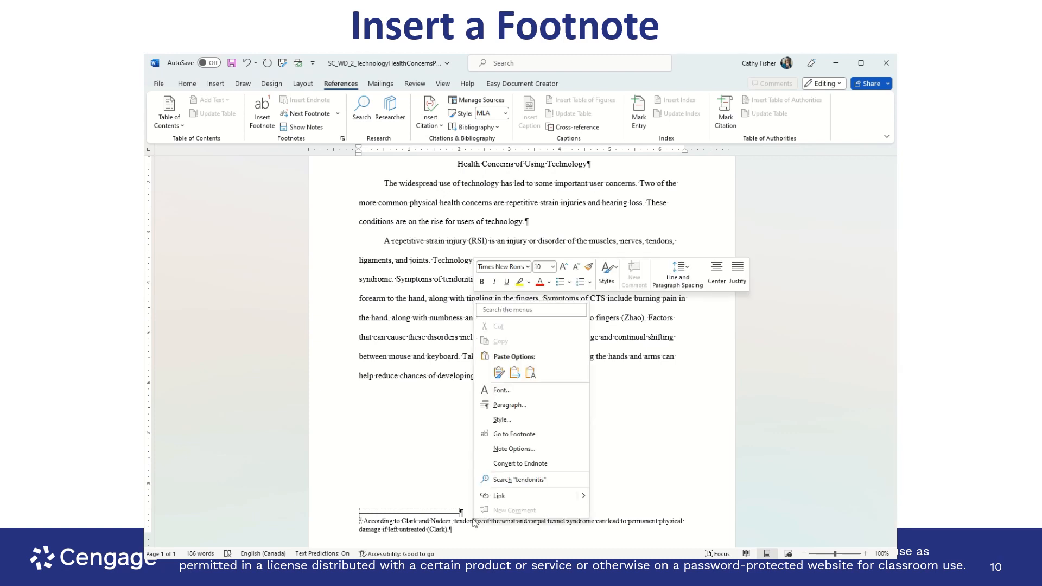
left_click(499, 421)
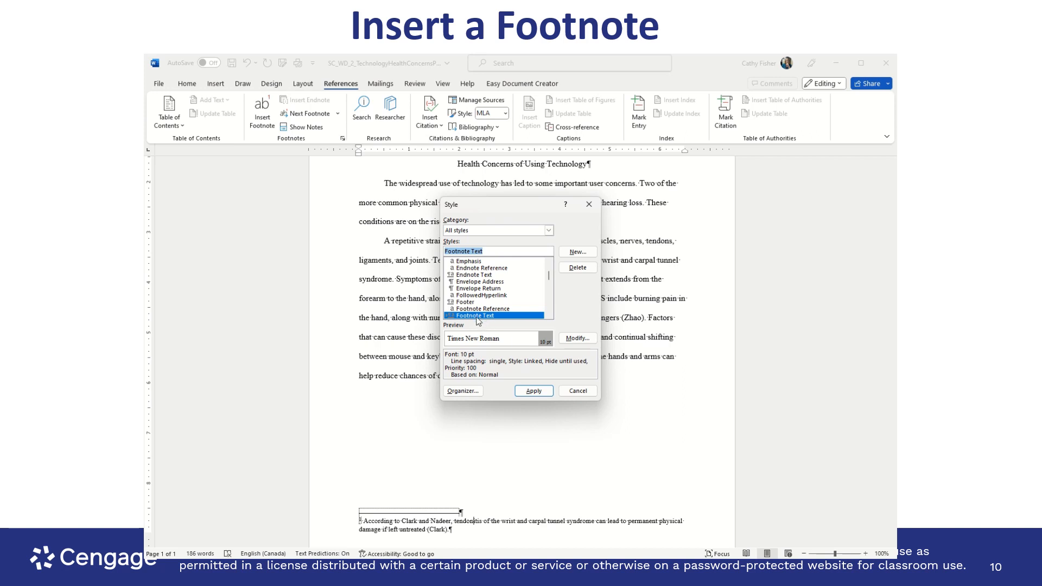
left_click(578, 338)
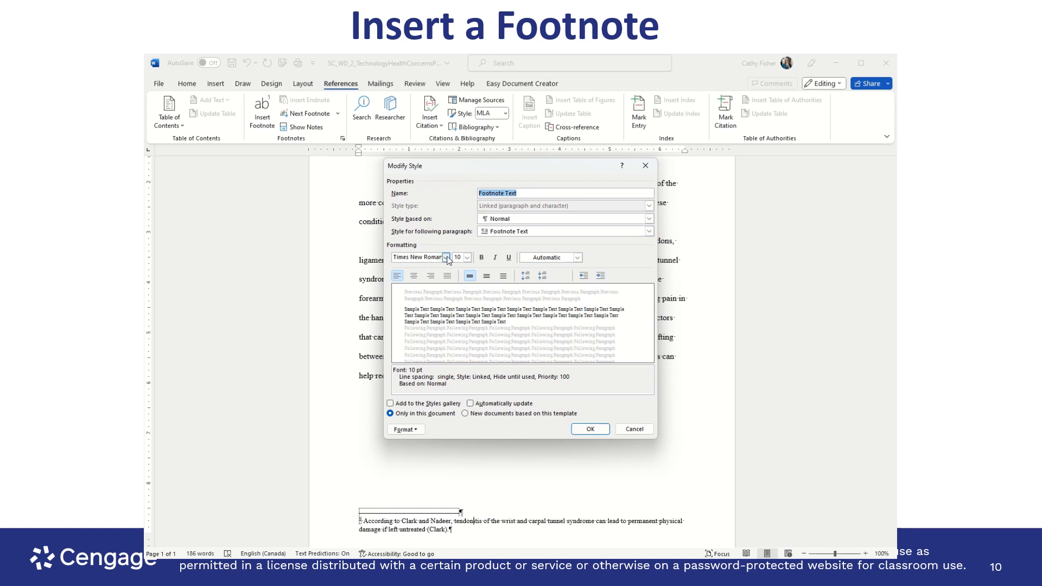
left_click(467, 259)
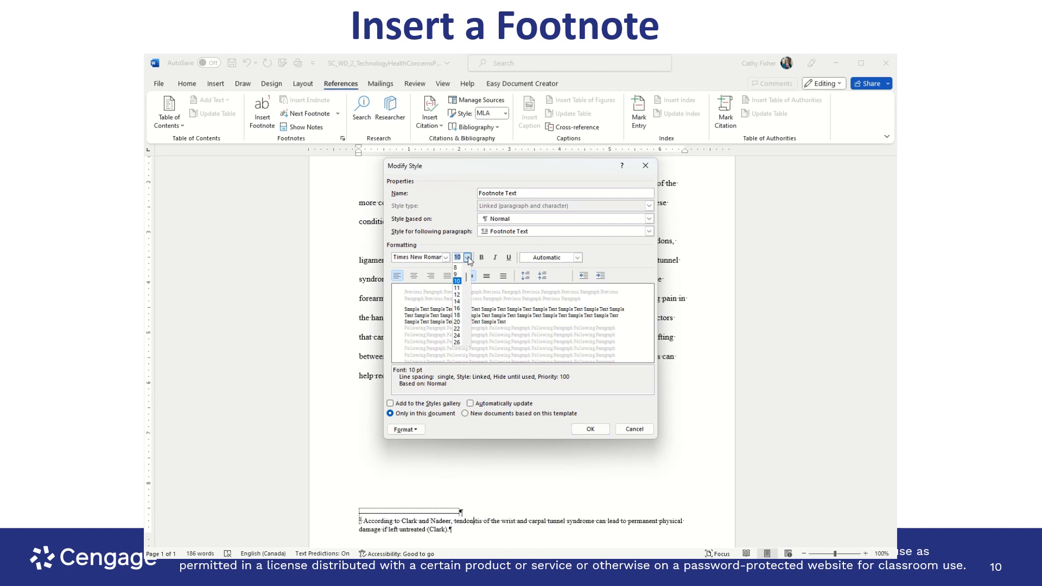
left_click(460, 296)
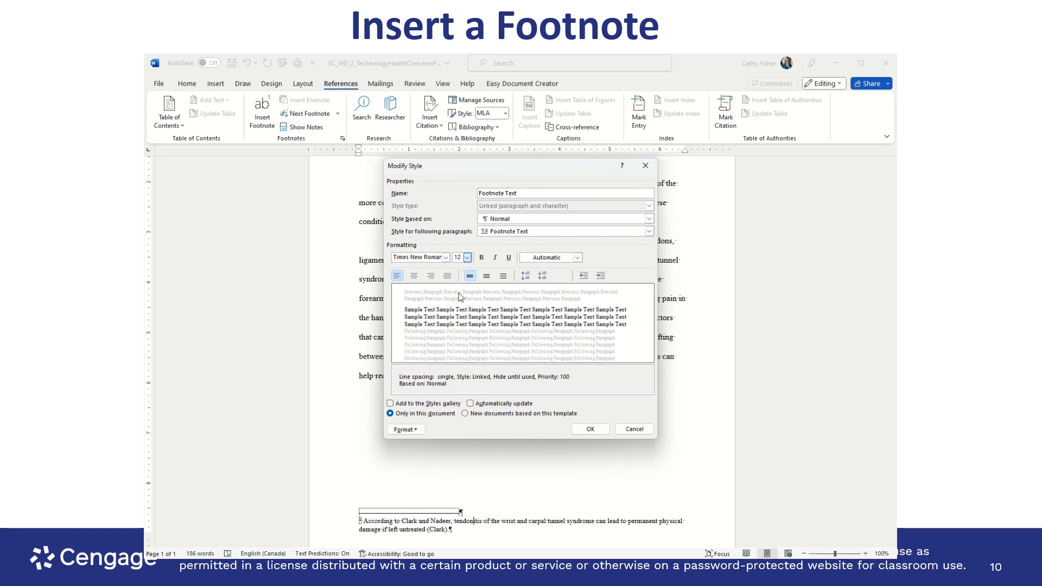
left_click(504, 277)
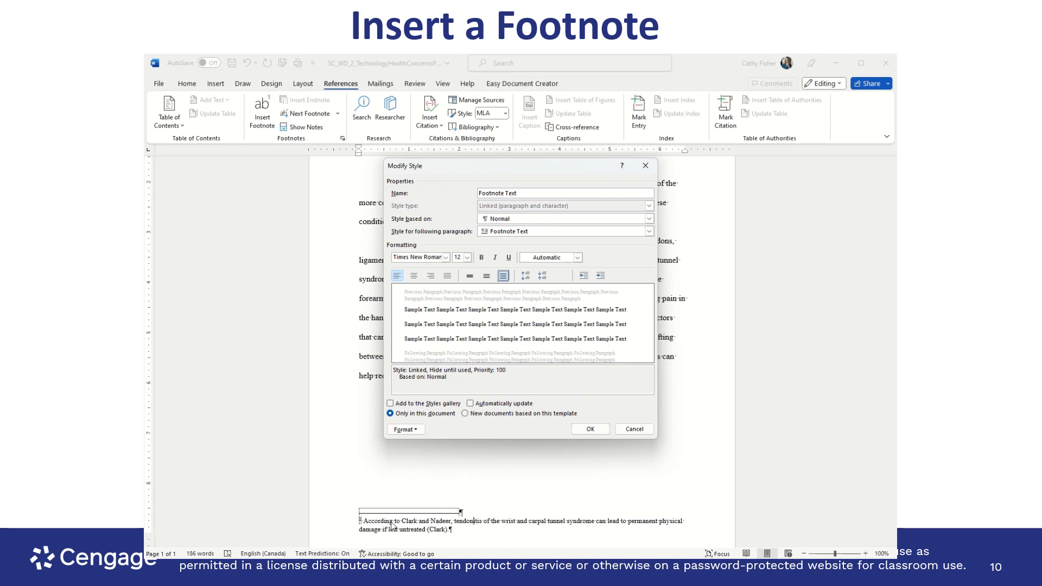
Step: Add a 0.5" first-line indent to the Footnote Text style and apply the modified style to the footnote
left_click(416, 429)
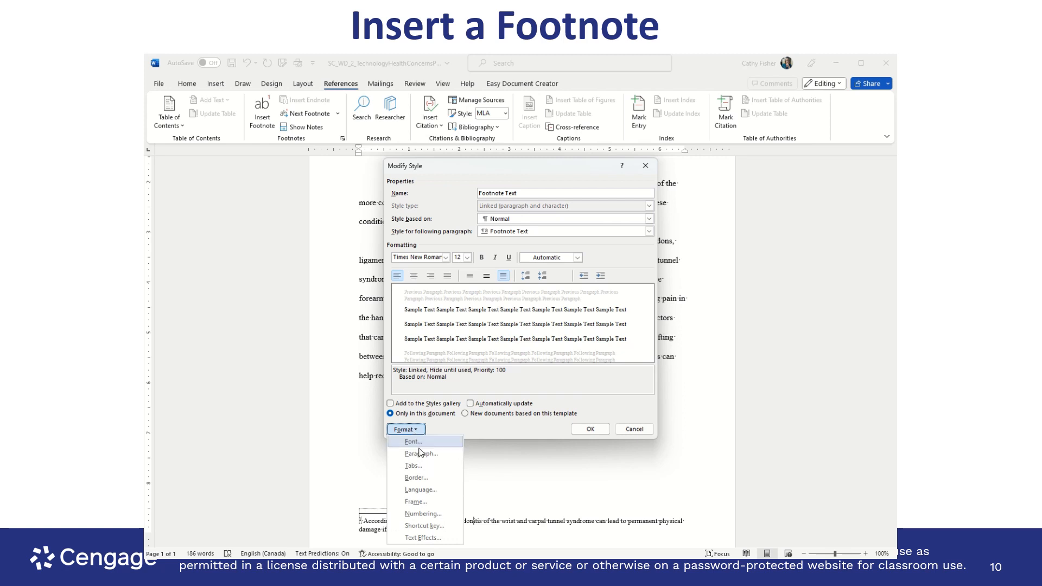
left_click(421, 454)
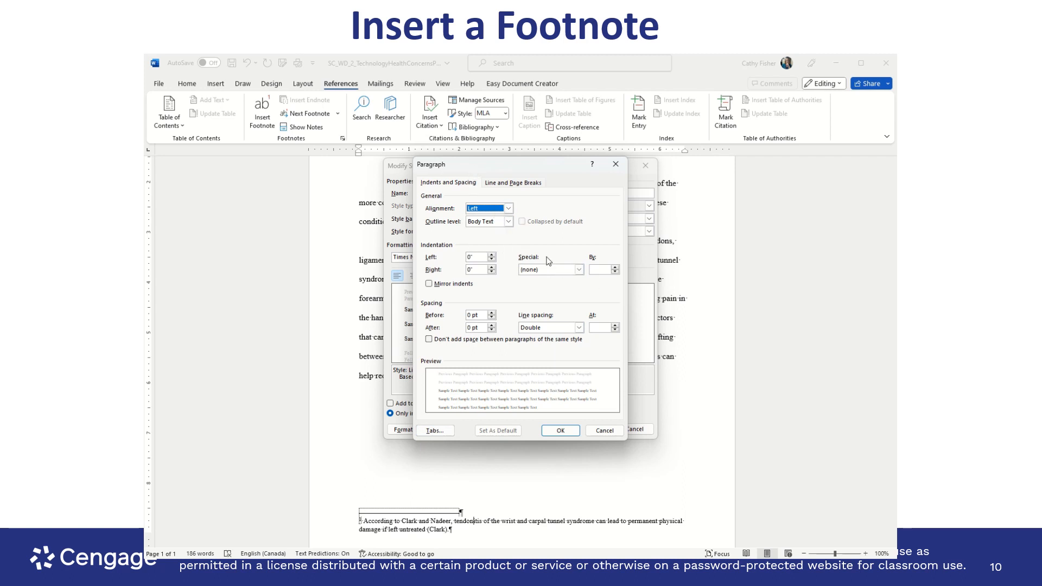
left_click(559, 270)
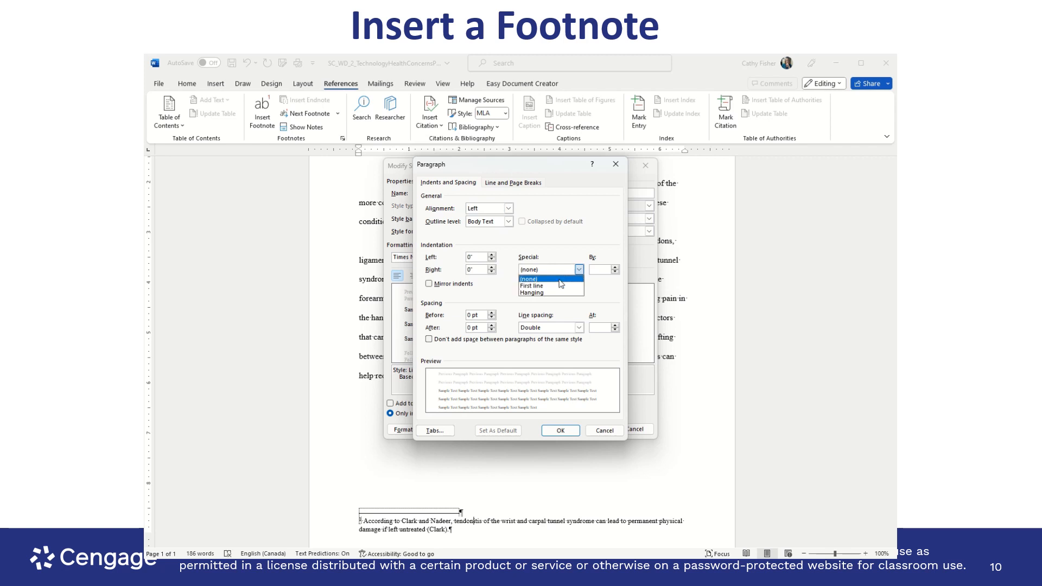
left_click(557, 287)
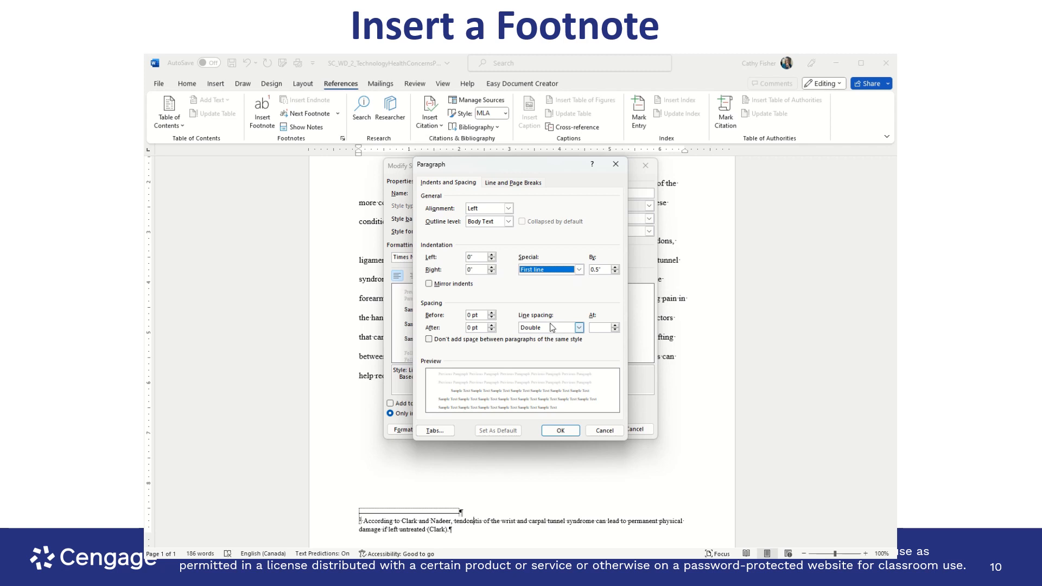
left_click(562, 430)
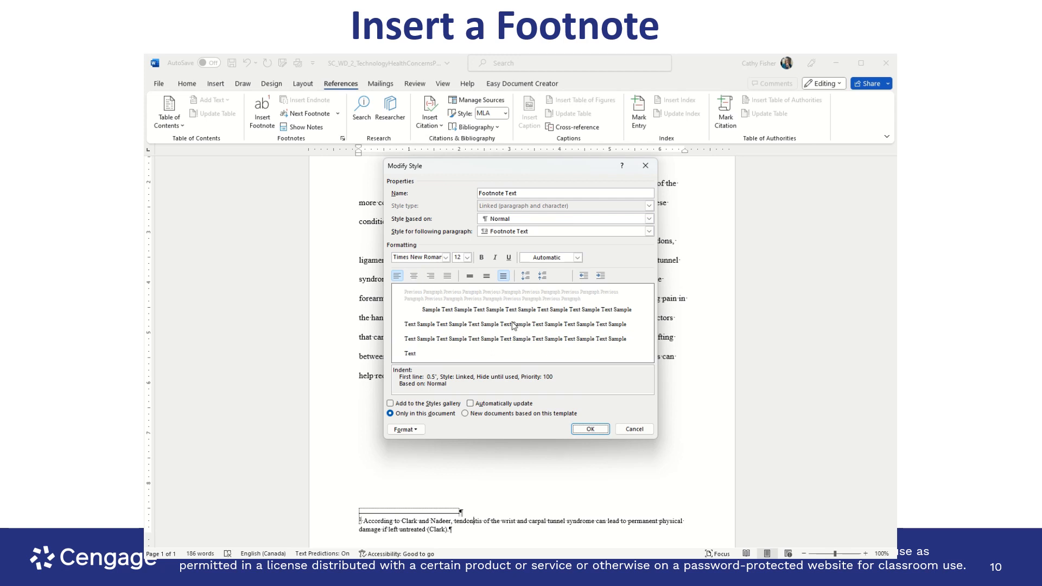
left_click(601, 430)
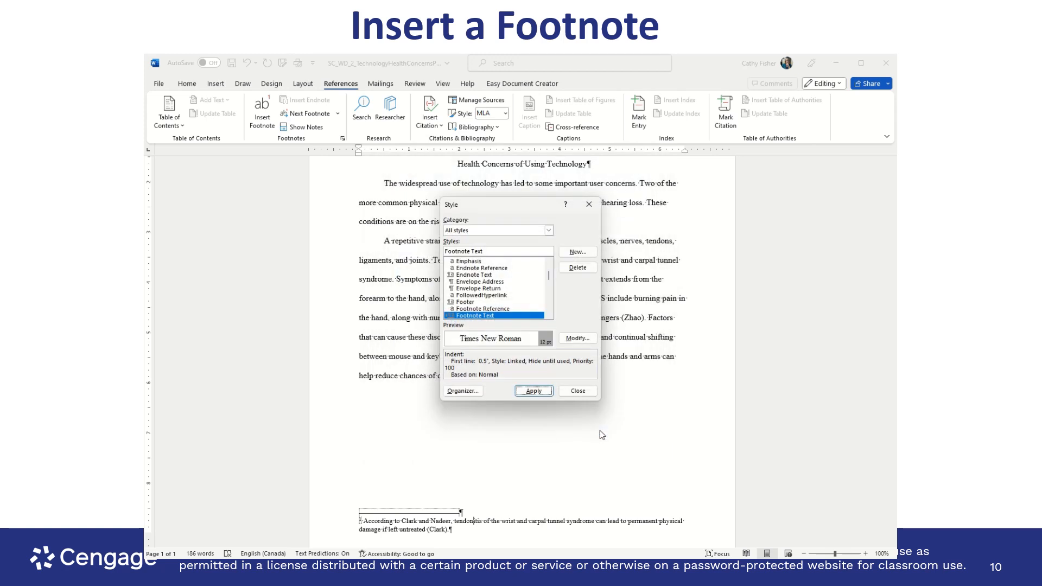
left_click(533, 391)
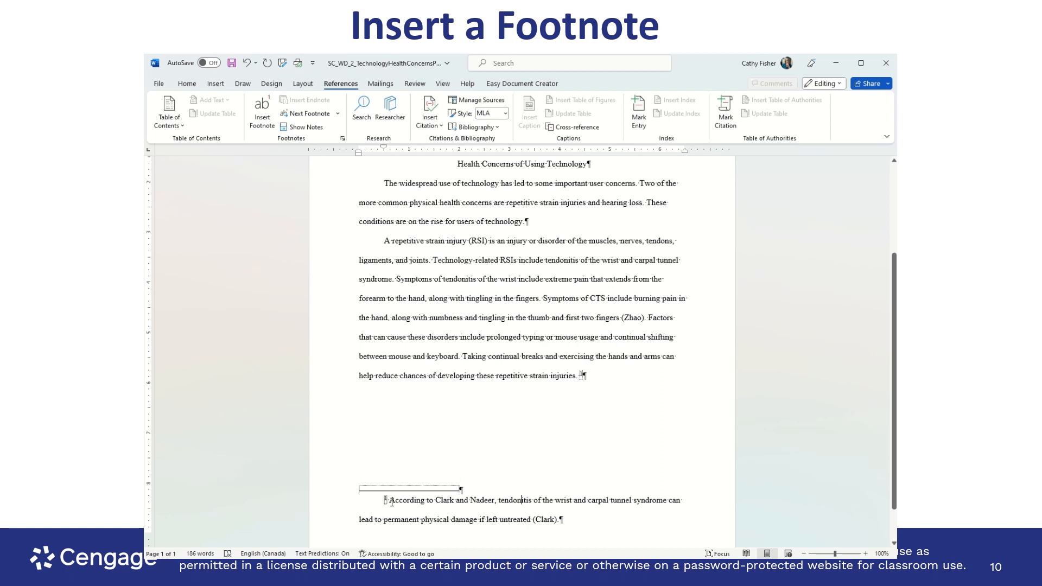
Step: Open the source behind the footnote's placeholder citation for editing
left_click(522, 500)
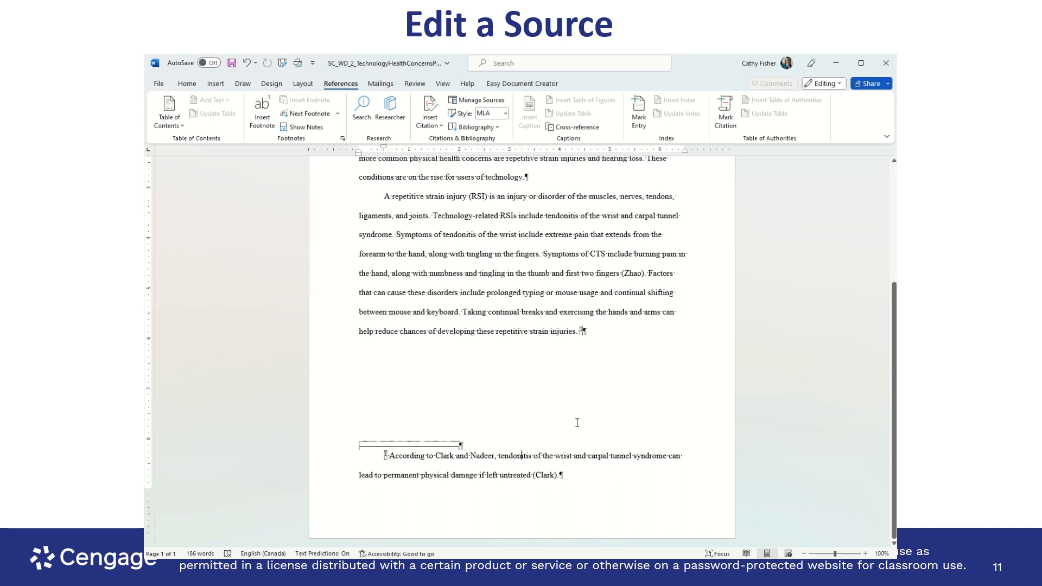
left_click(559, 480)
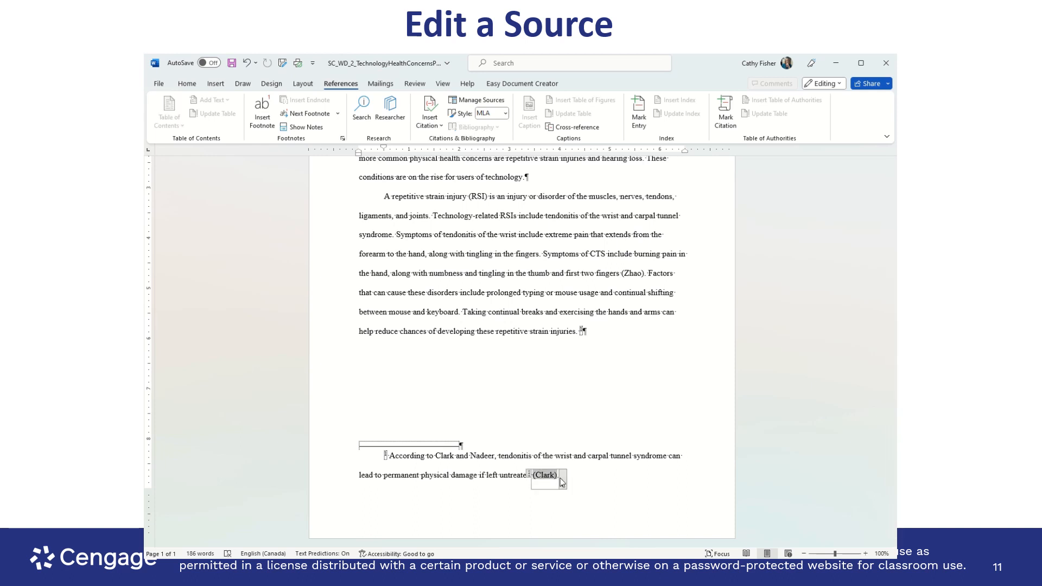
left_click(562, 482)
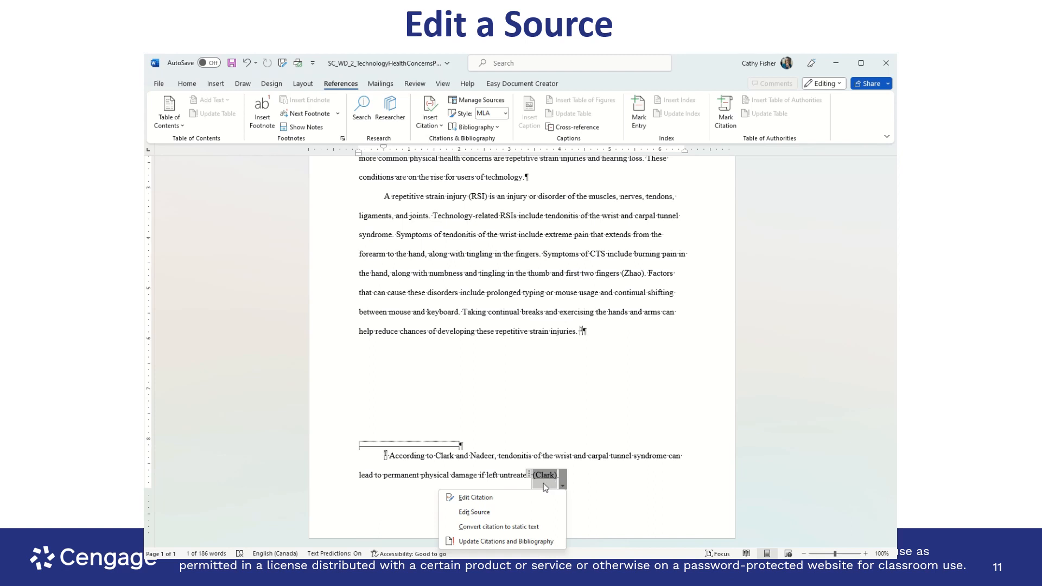
left_click(508, 513)
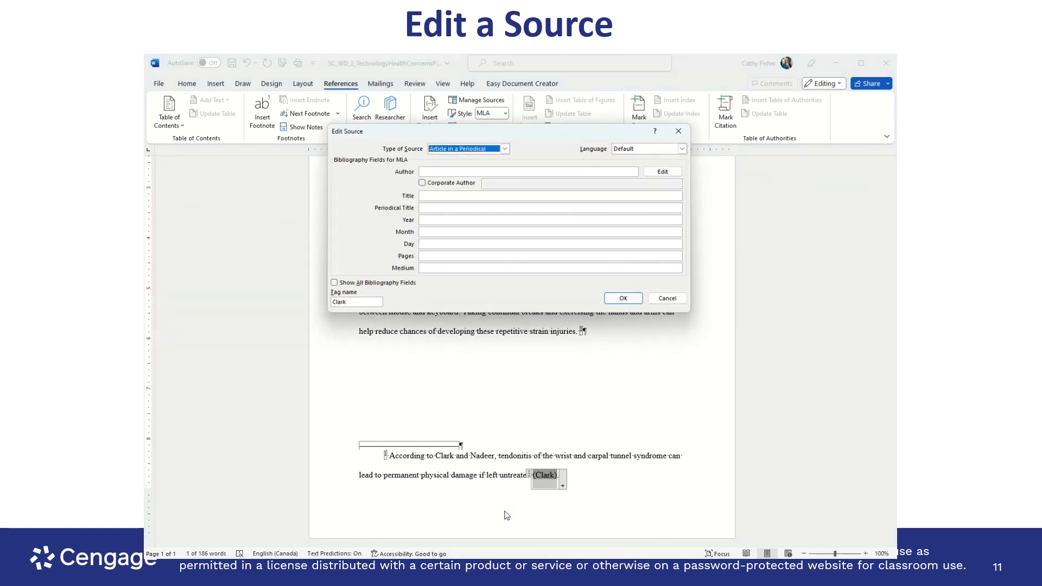